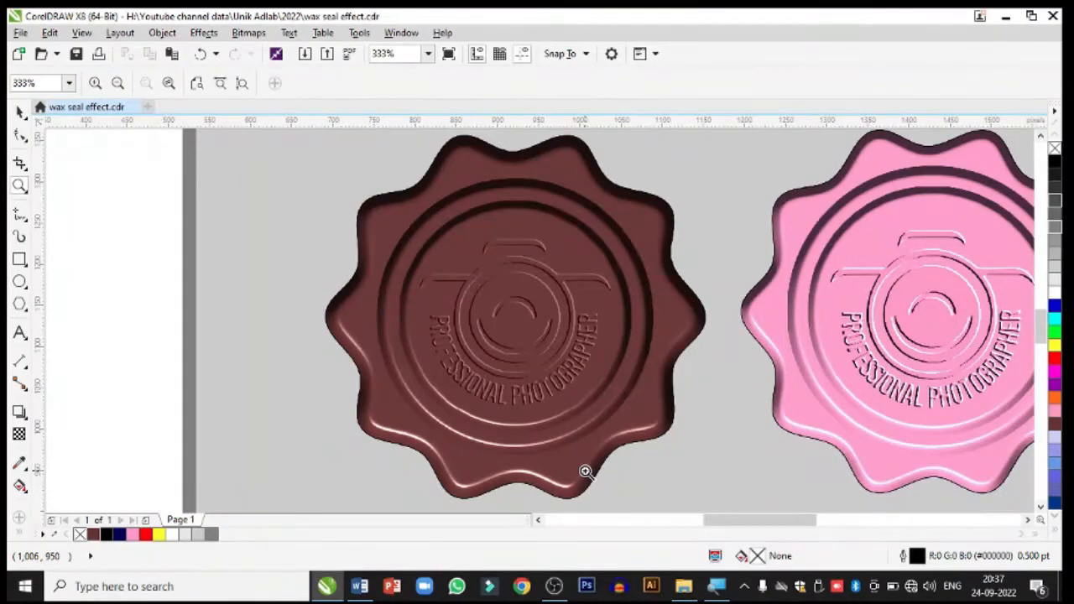
Add a second page after the finished wax seal design and inspect the photographer logo beside the blank page
key("shift+F4")
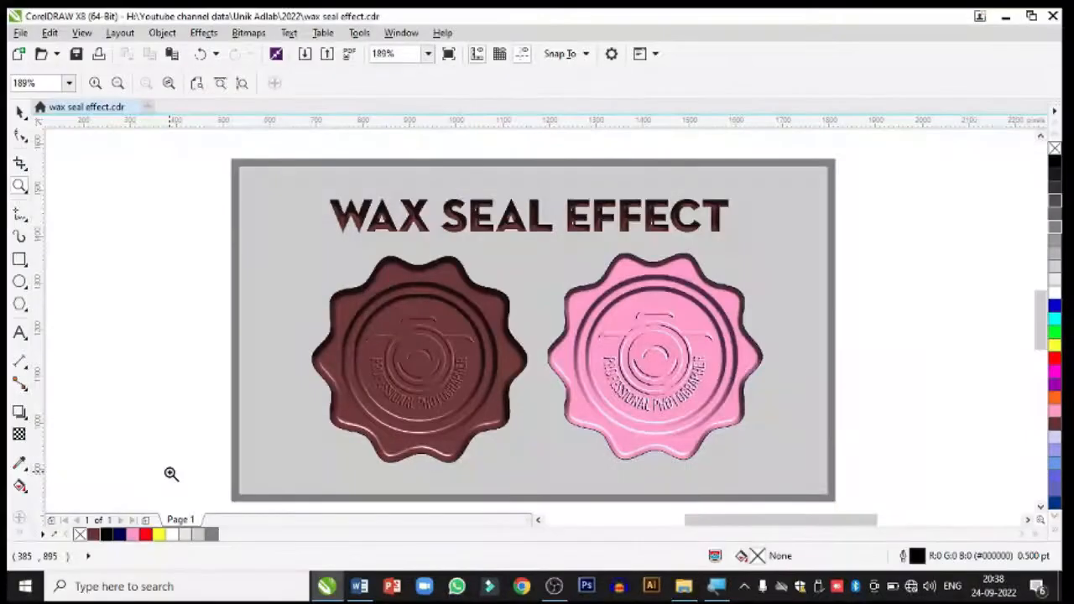
left_click(144, 521)
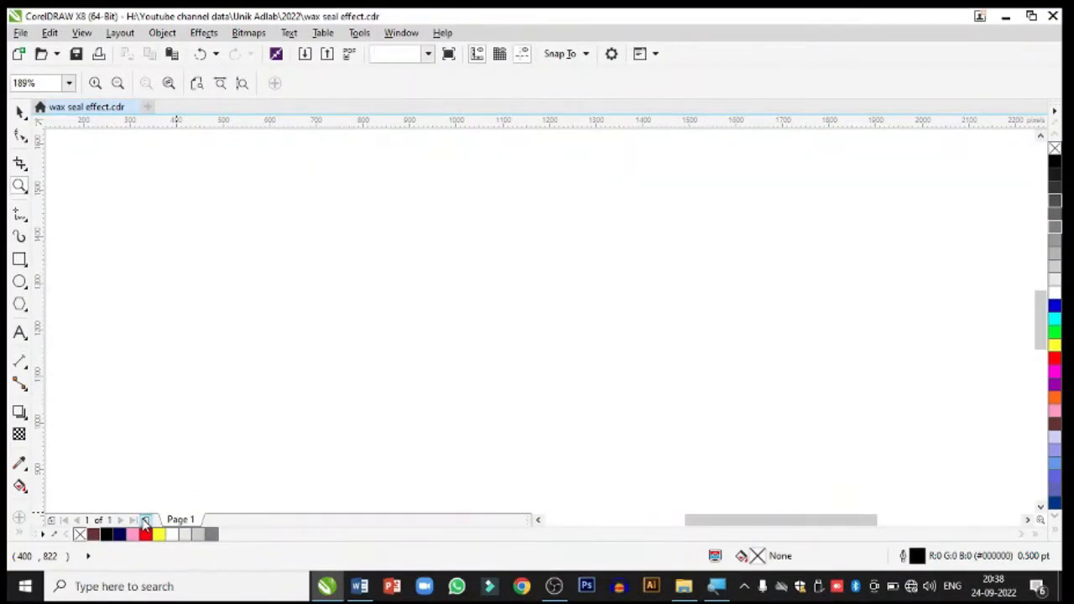
scroll(443, 262, "down", 5)
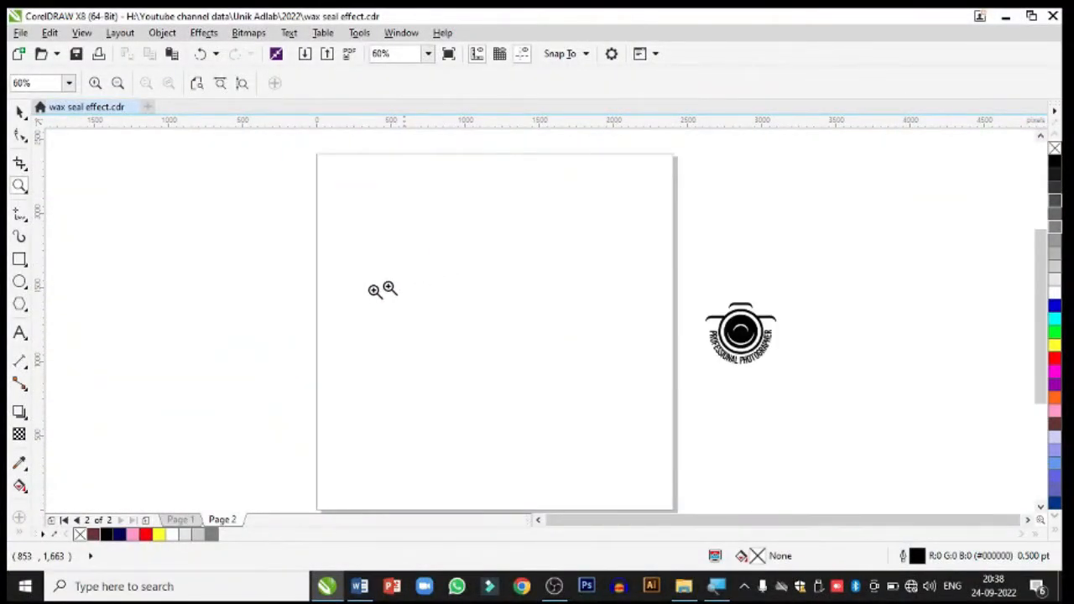
left_click_drag(671, 294, 814, 379)
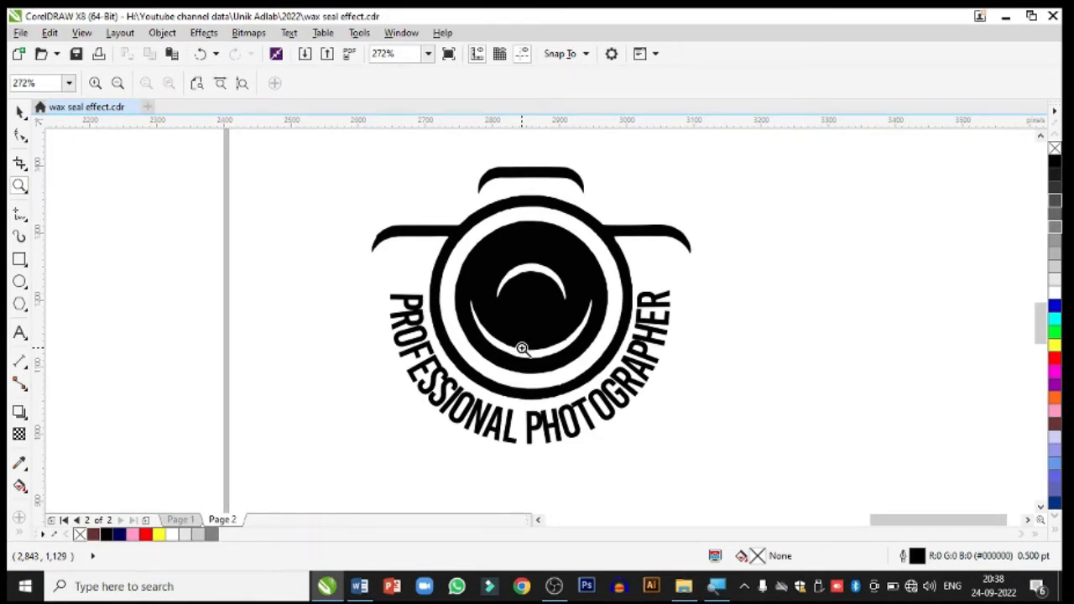
key("F3")
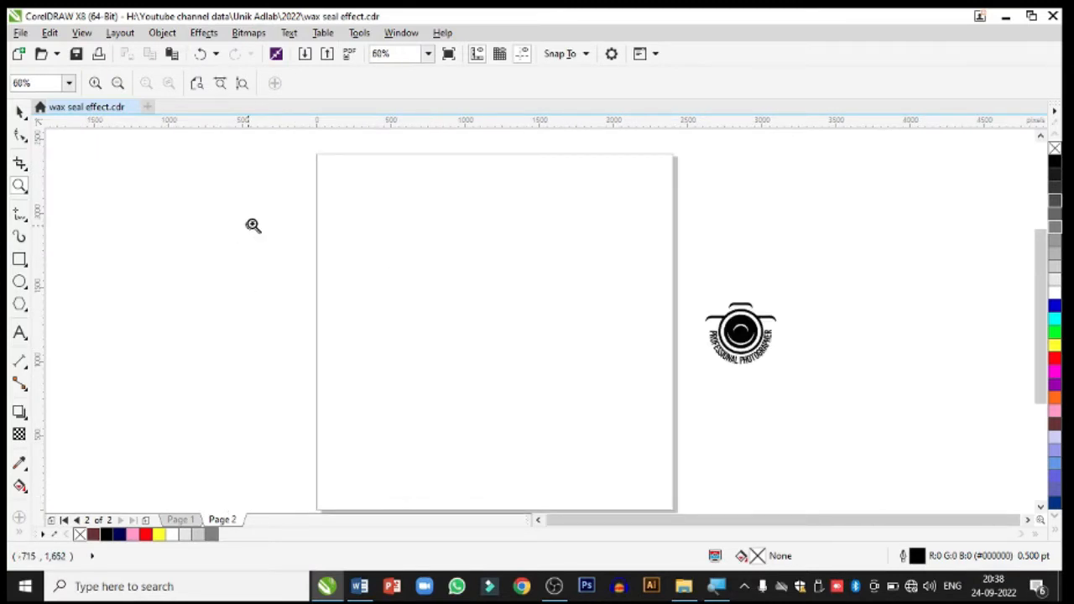
Draw a 10-sided polygon about 809 px high on the blank page and shift it slightly to the right
left_click_drag(253, 225, 700, 434)
left_click(20, 110)
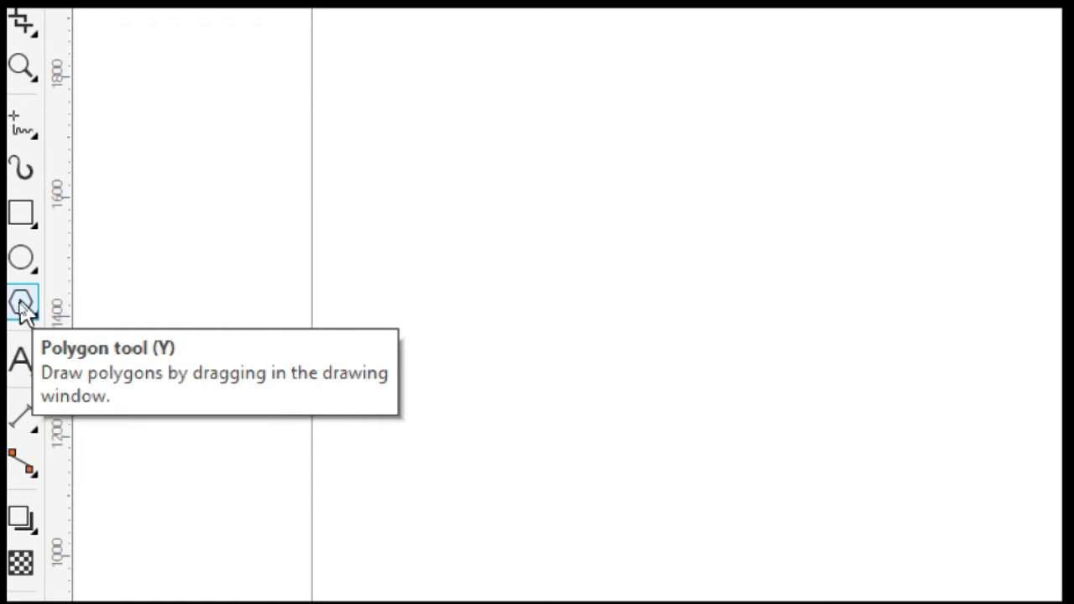
left_click(20, 302)
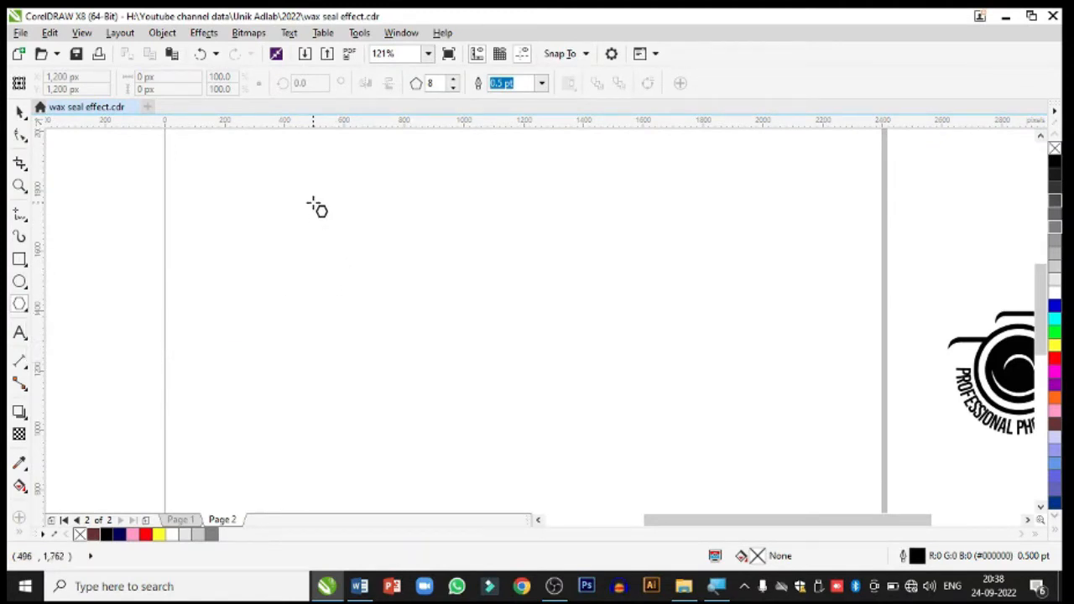
left_click_drag(312, 203, 555, 426)
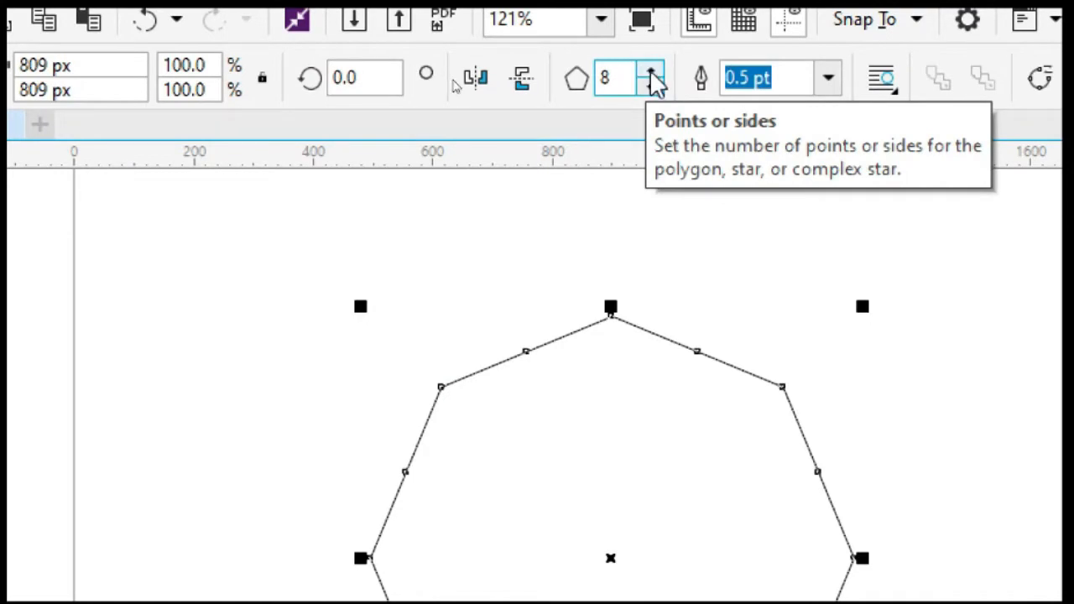
left_click(651, 72)
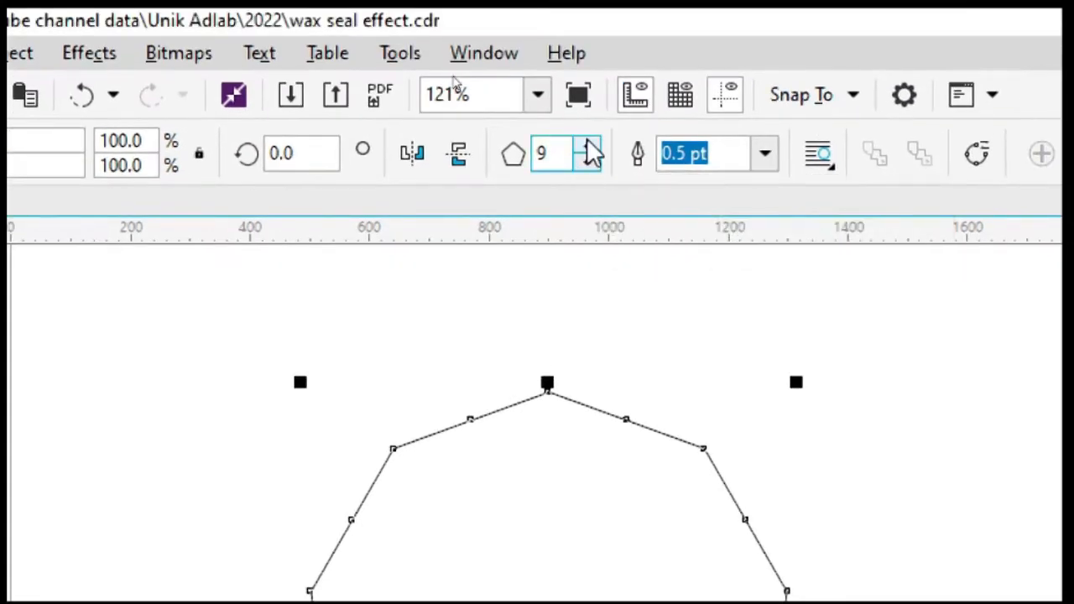
left_click(589, 144)
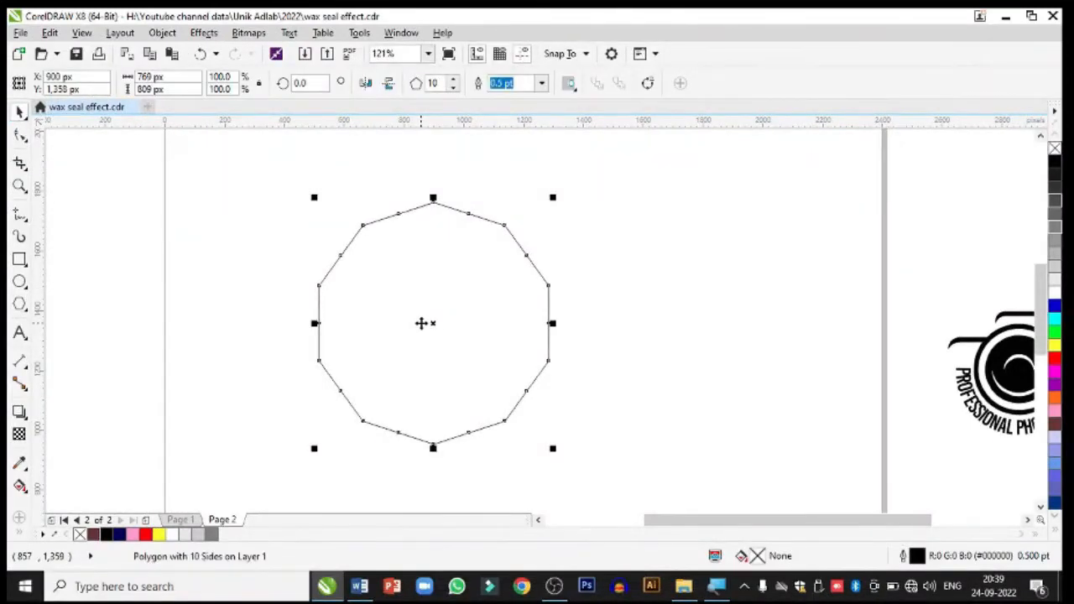
left_click_drag(414, 294, 467, 297)
Reshape the 10-sided polygon into a ten-pointed star by pulling one corner node inward with the Shape tool
left_click(20, 186)
left_click_drag(328, 185, 640, 348)
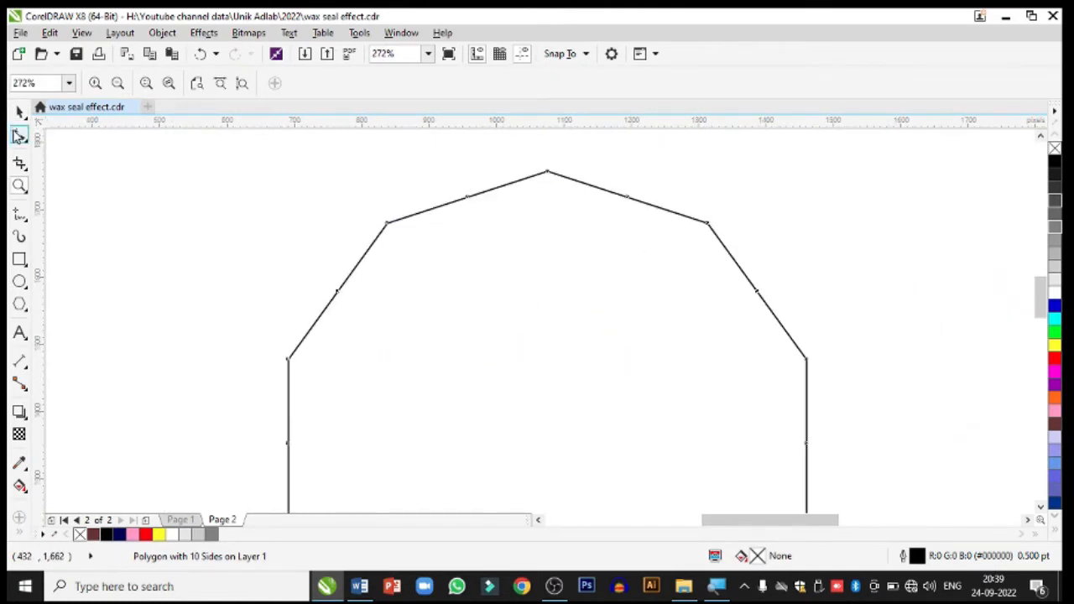
left_click(20, 111)
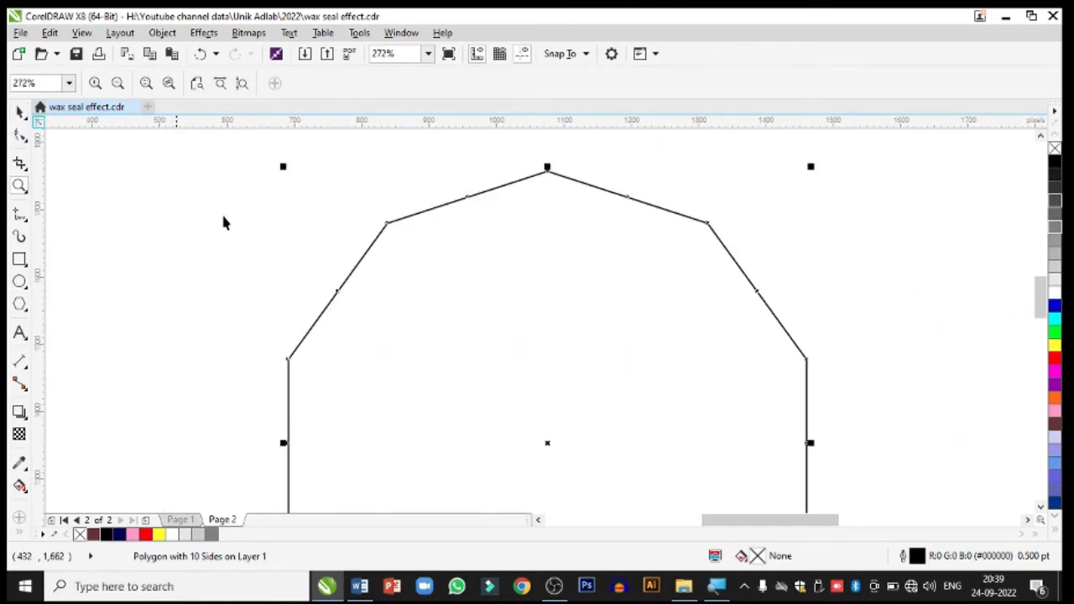
left_click(20, 134)
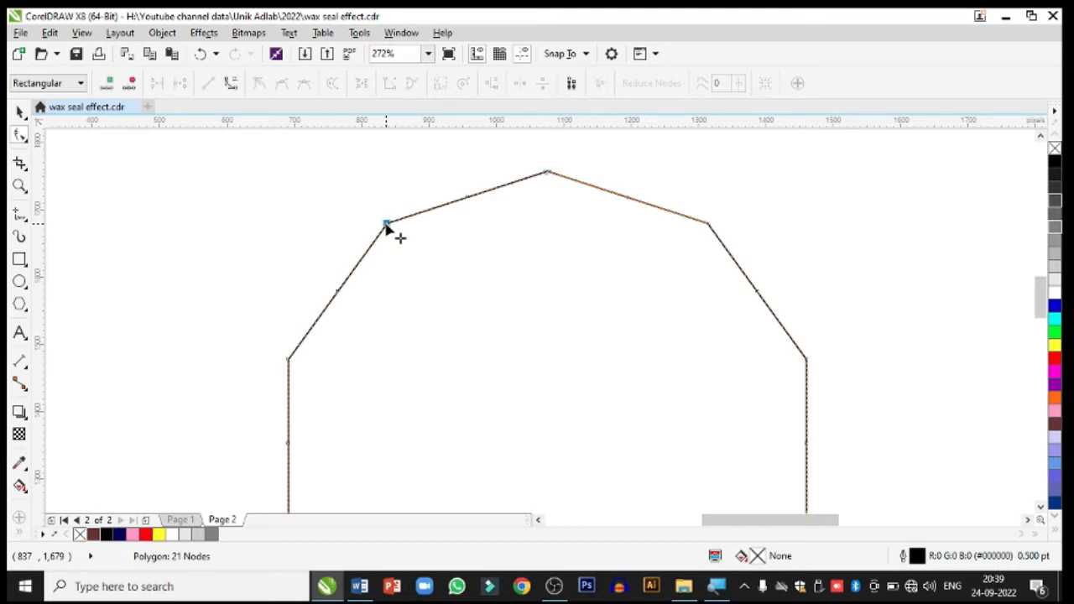
left_click_drag(386, 226, 424, 271)
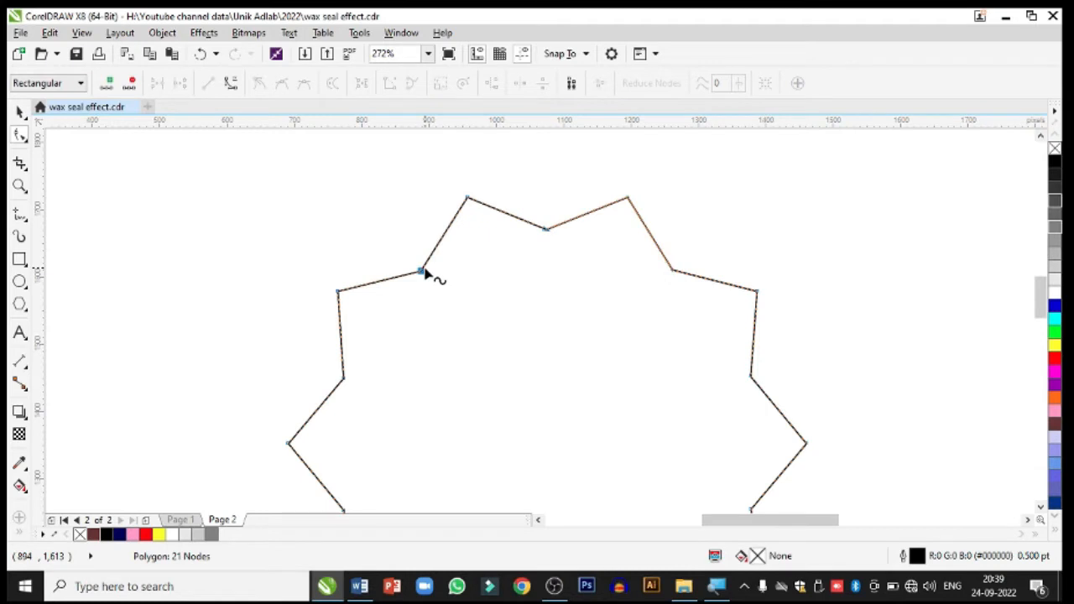
Convert the star's line segments to curves with all nodes selected, and make the nodes symmetrical to round the outline
left_click(20, 186)
scroll(476, 252, "down", 3)
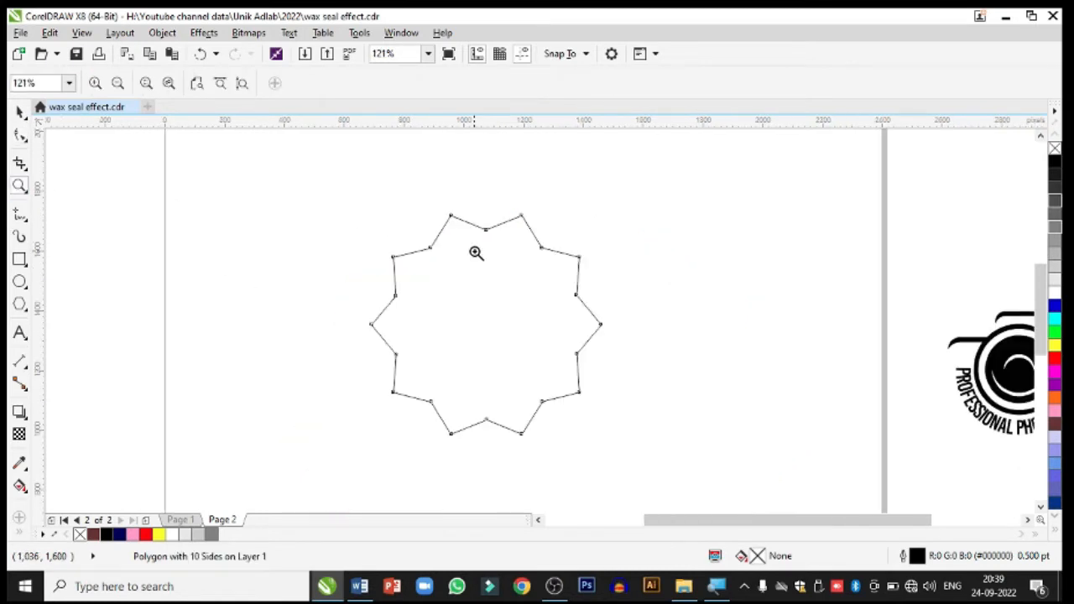
left_click_drag(337, 192, 639, 447)
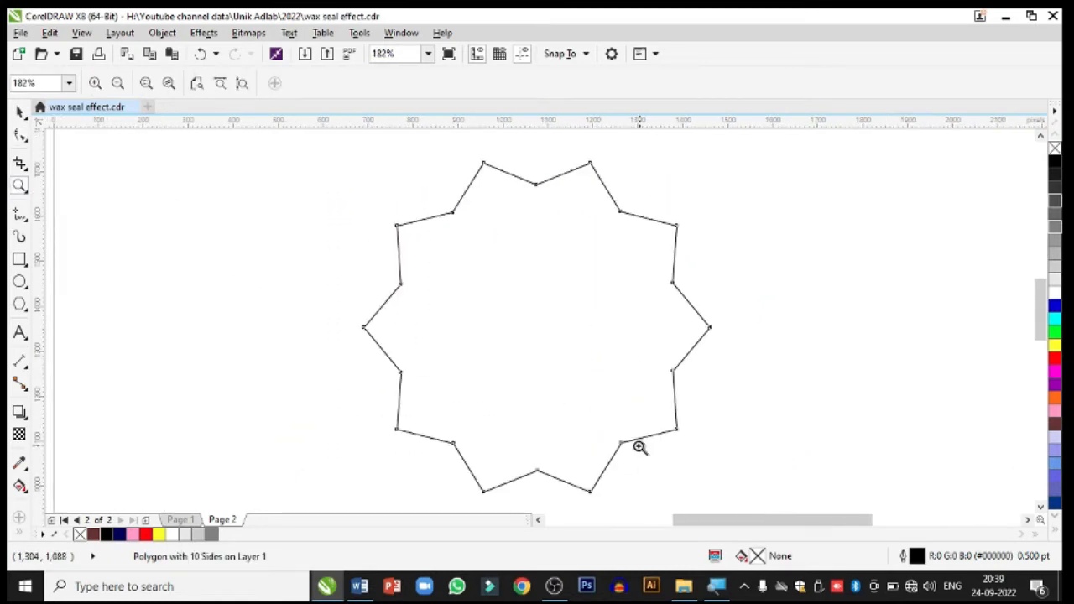
left_click(20, 111)
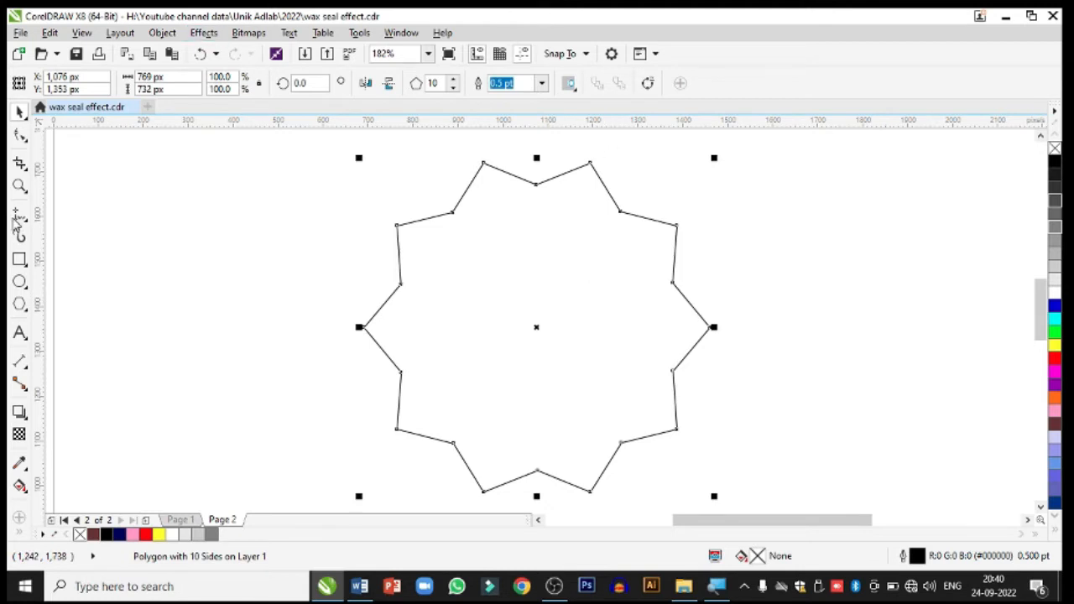
left_click(20, 134)
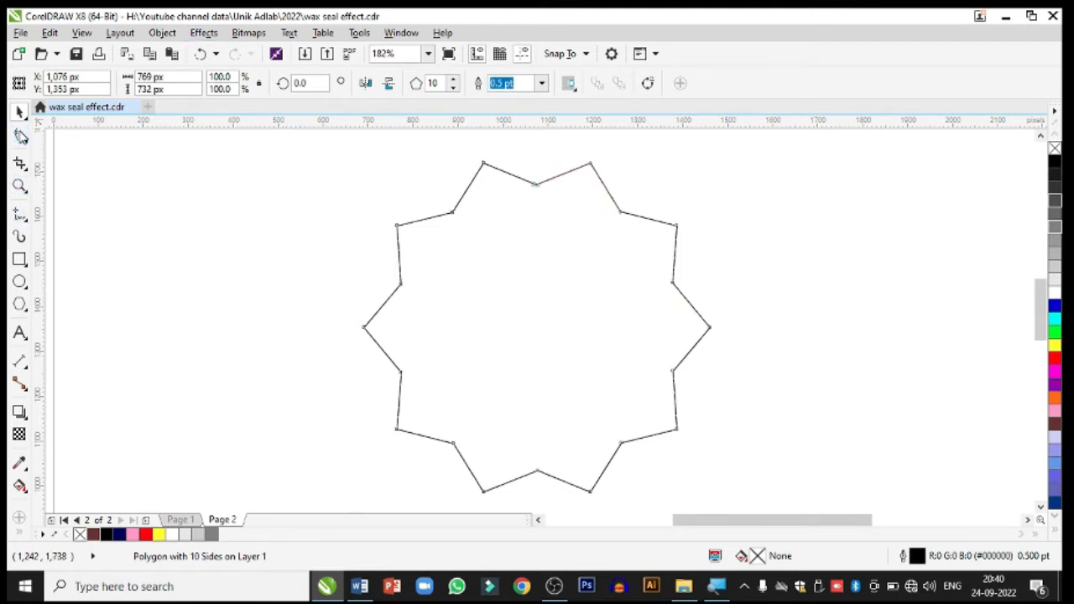
left_click(452, 213)
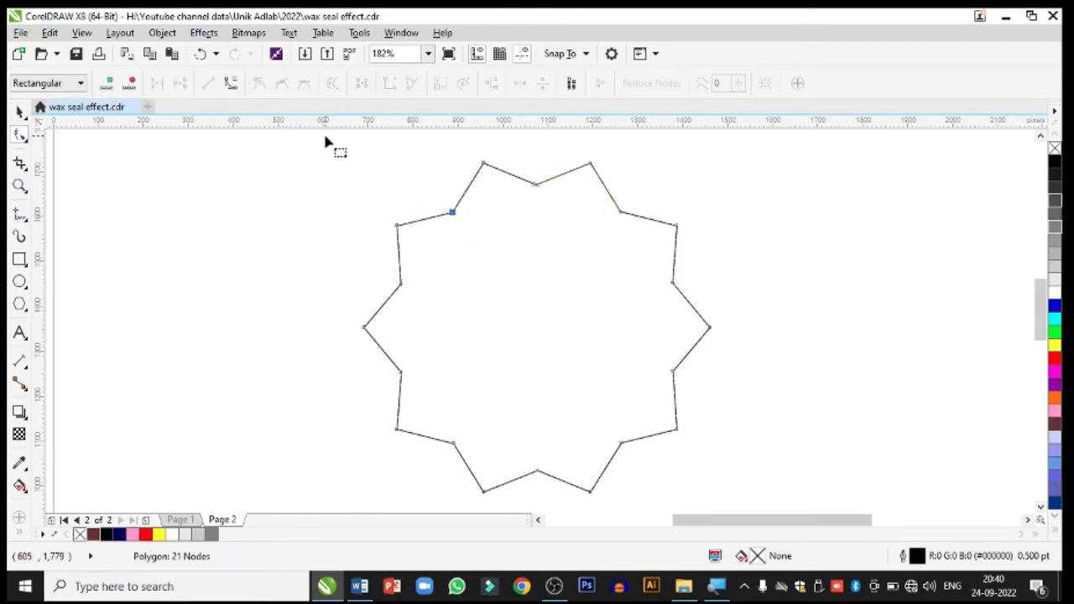
left_click_drag(326, 138, 768, 475)
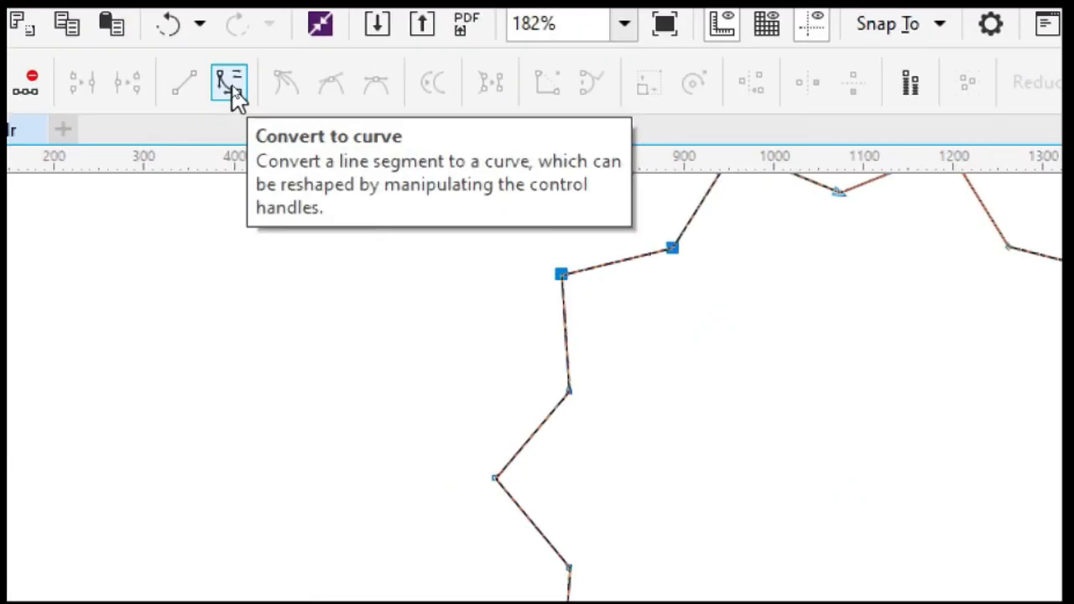
left_click(230, 83)
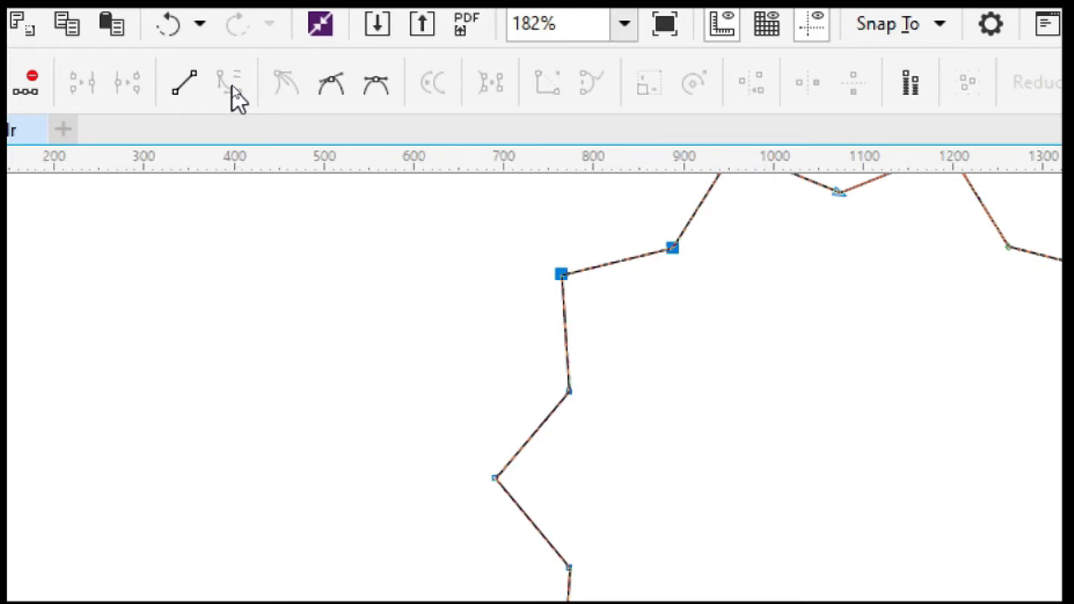
left_click(380, 92)
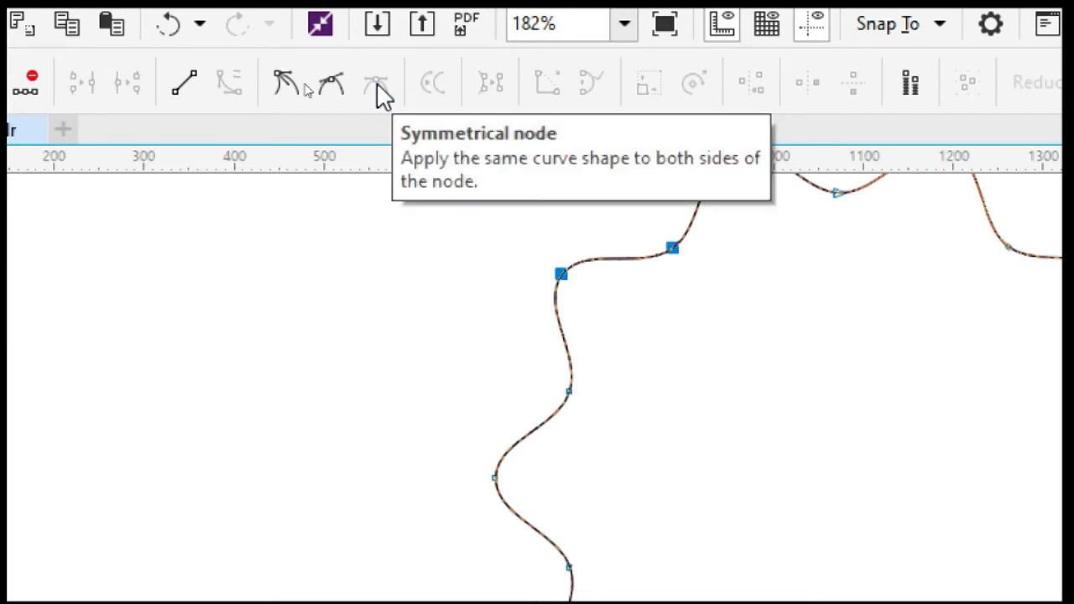
Fill the wavy seal shape with Dark Brown (#663333) and deselect it
key("space")
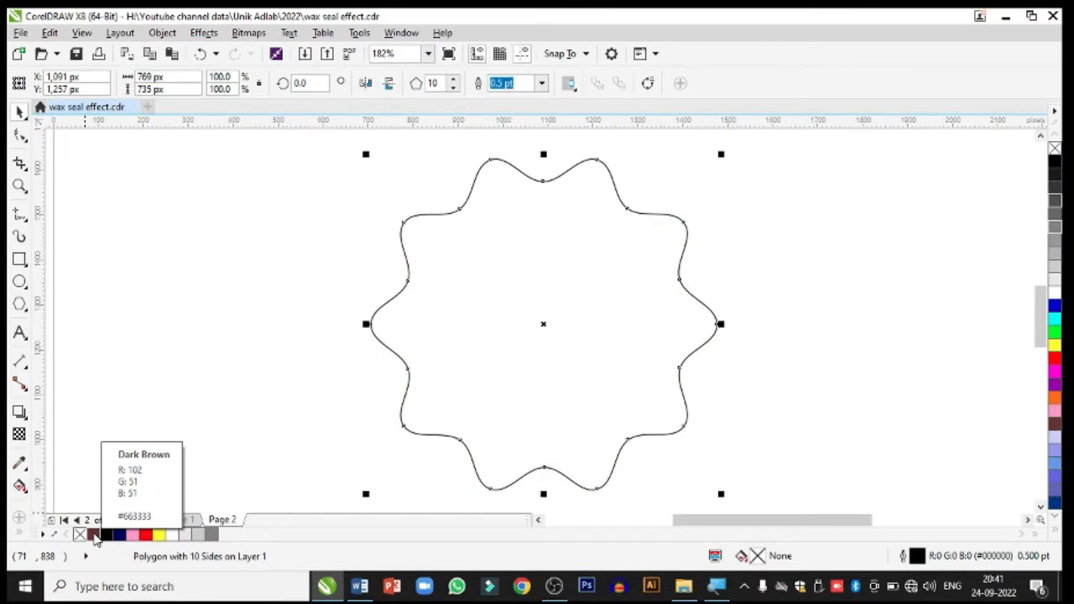
left_click(95, 537)
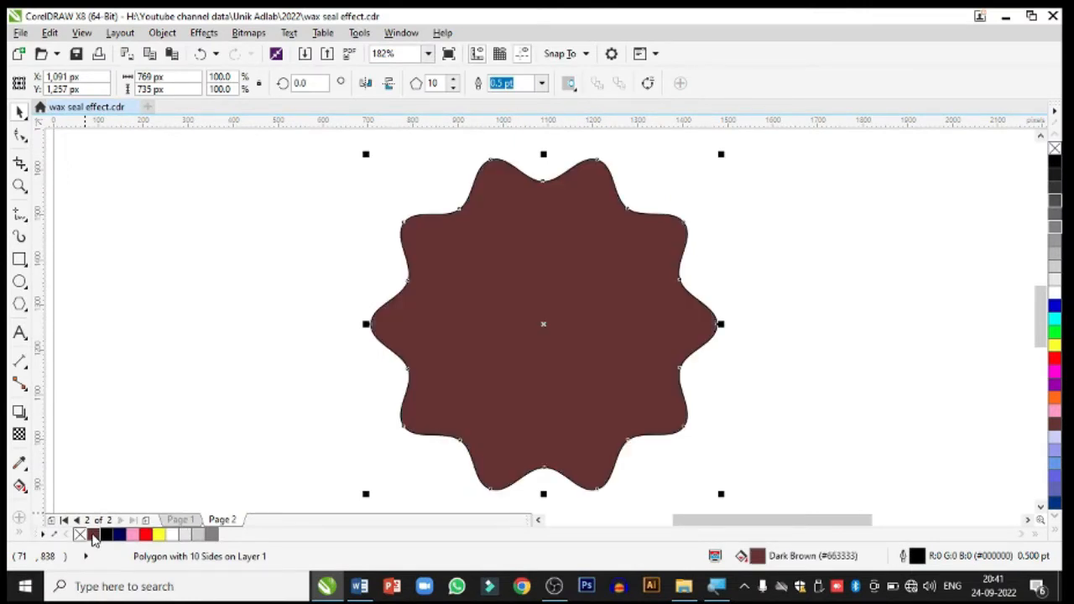
left_click(20, 186)
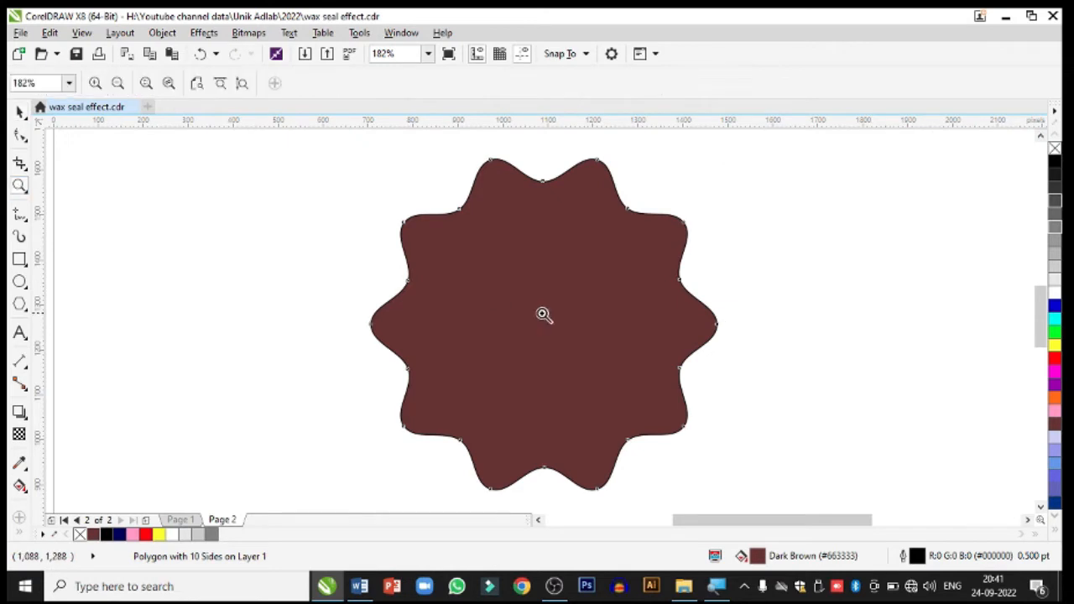
right_click(542, 315)
right_click(500, 331)
left_click_drag(359, 258, 606, 390)
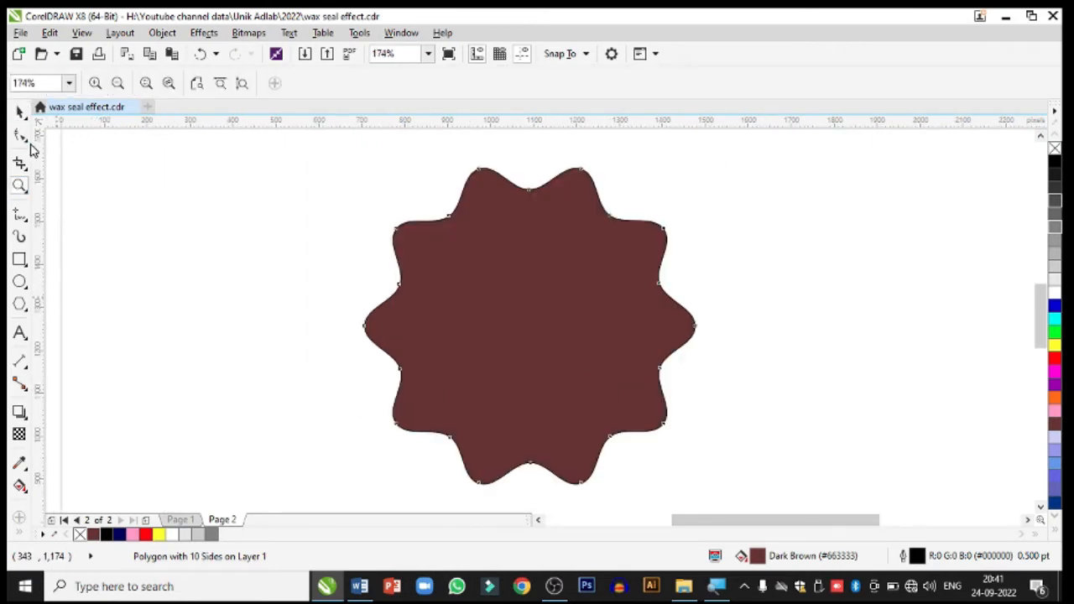
left_click(20, 111)
left_click(331, 291)
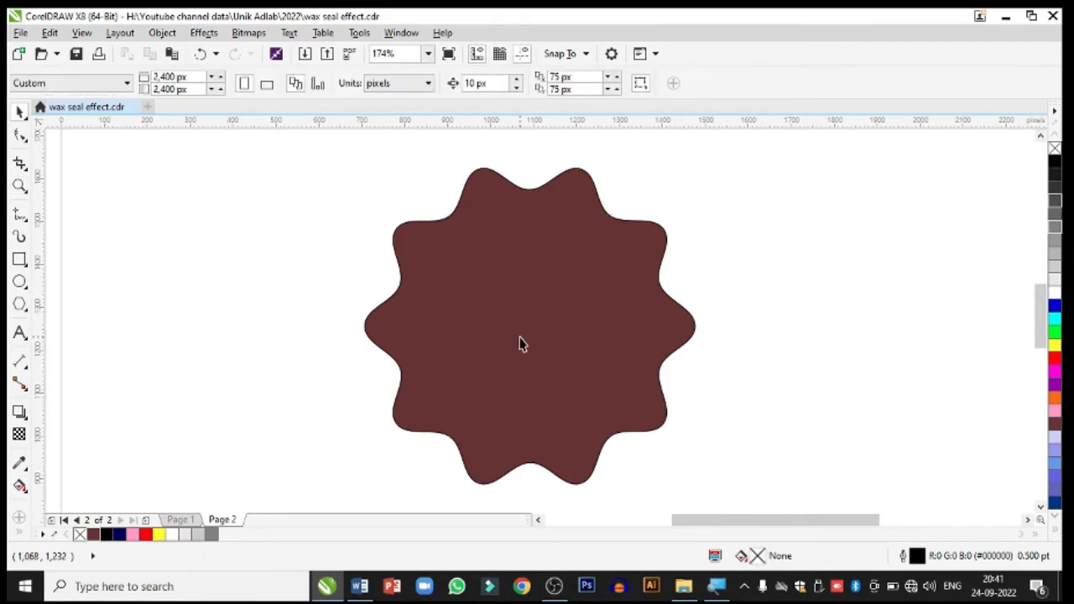
Place a copy of the brown seal shape about 893 px to its right and nudge the original slightly left
left_click(510, 309)
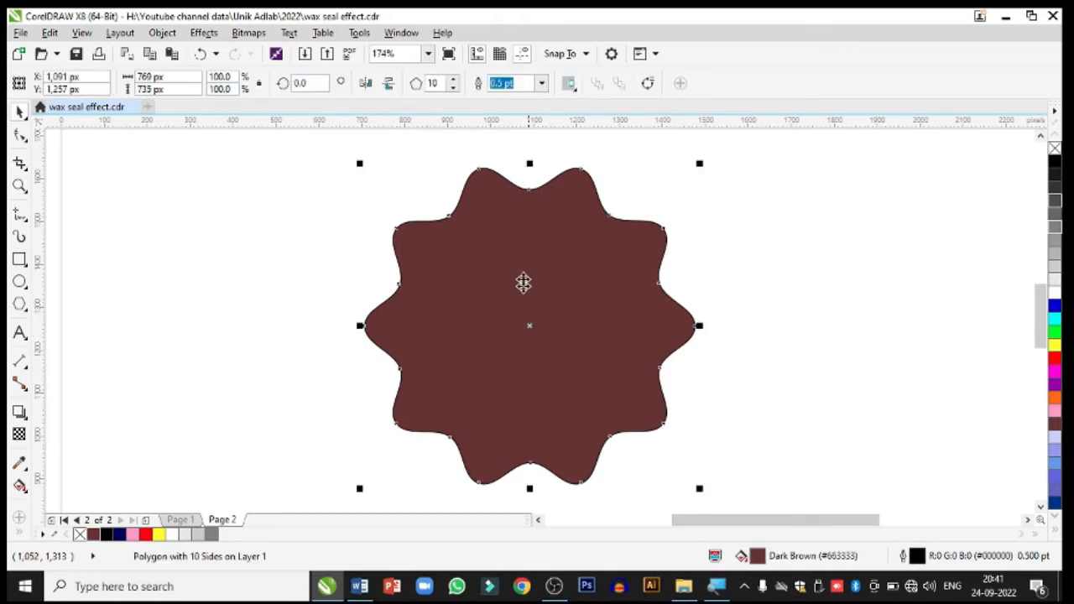
left_click_drag(506, 315, 891, 322)
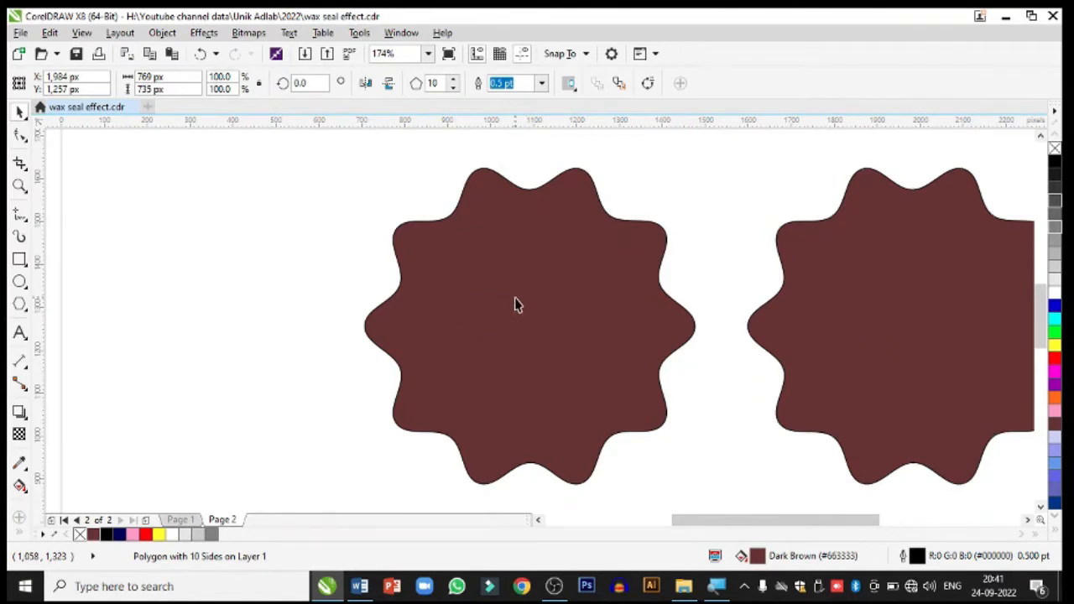
left_click(540, 321)
left_click_drag(539, 321, 507, 327)
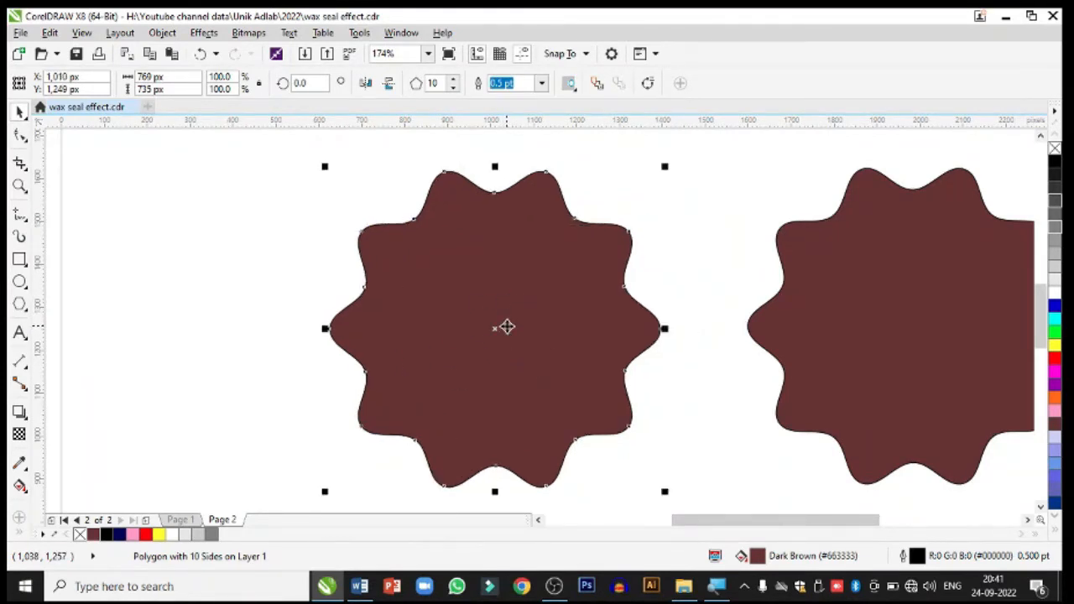
Convert the original seal shape to a 300 dpi RGB Color (24-bit) bitmap with anti-aliasing and a transparent background
left_click(248, 33)
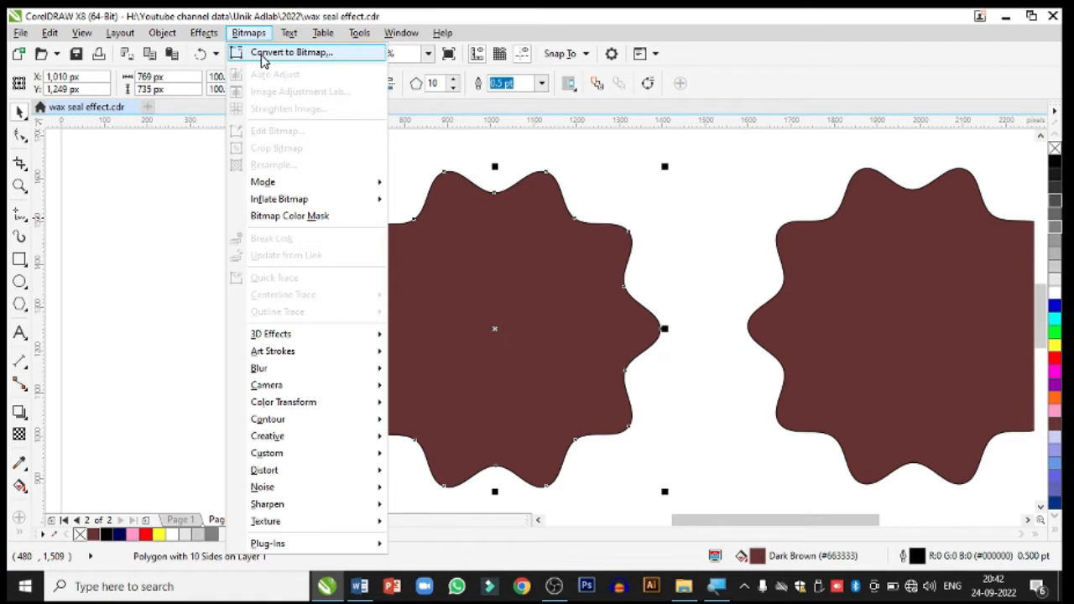
left_click(262, 57)
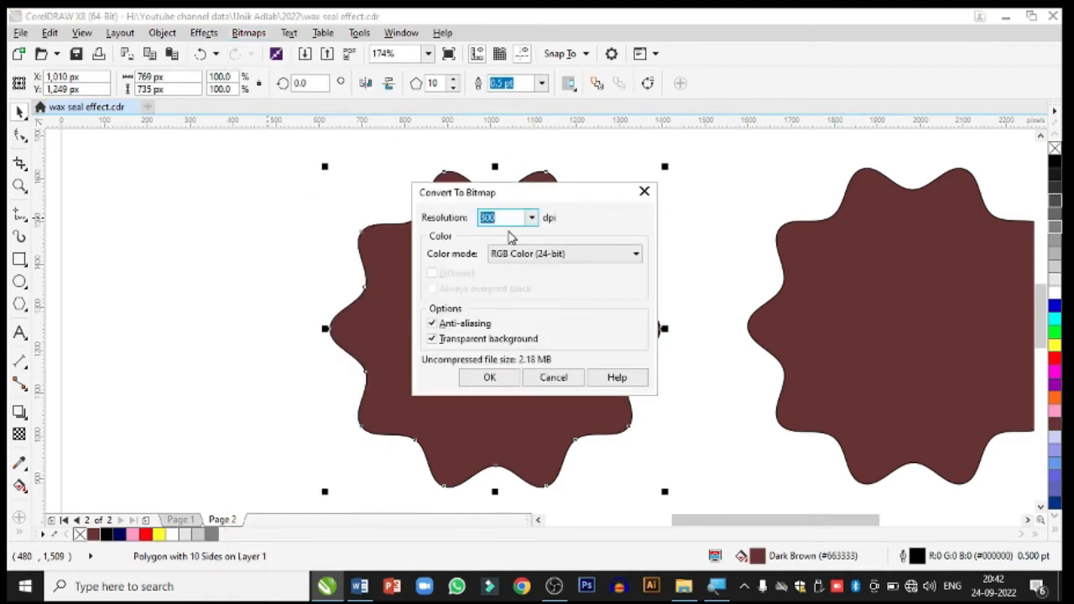
left_click(490, 379)
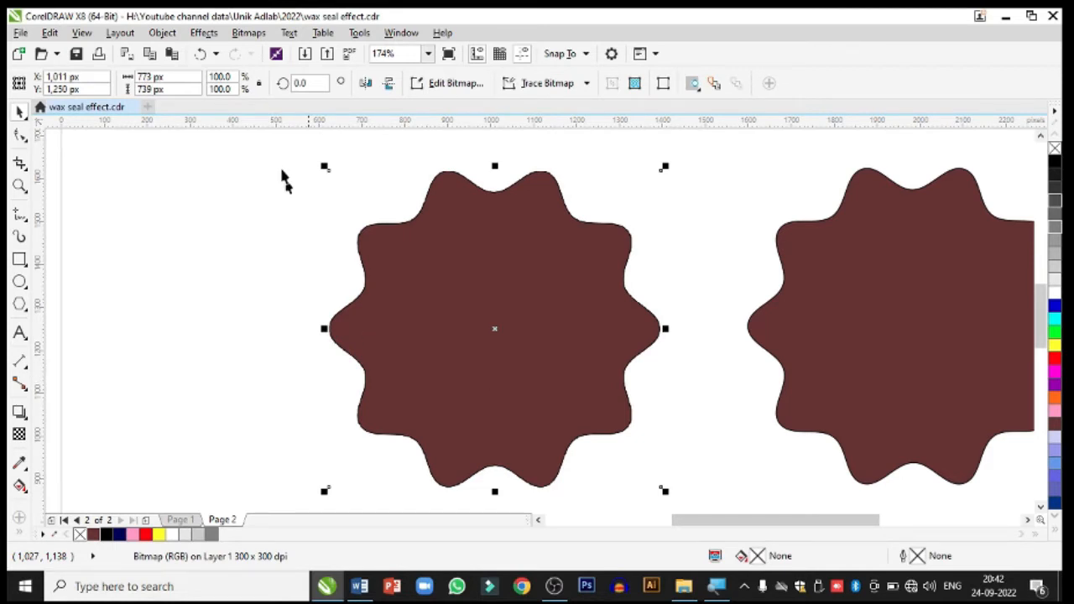
Apply the Plastic texture to the seal bitmap with Highlight 90, Depth 100, Smoothness 99 and Light Direction 270
left_click(247, 33)
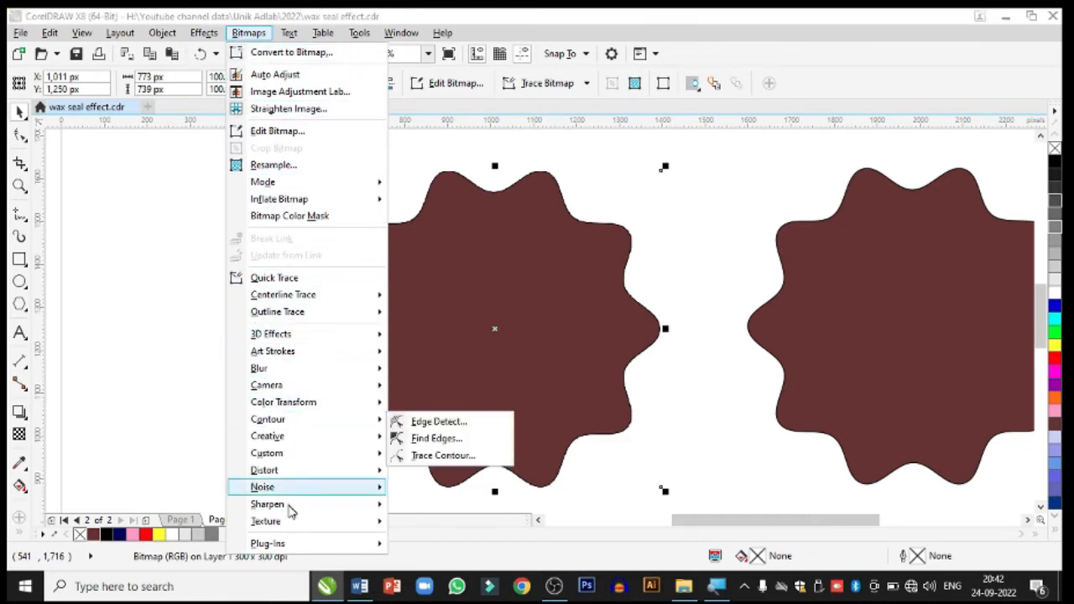
mouse_move(289, 524)
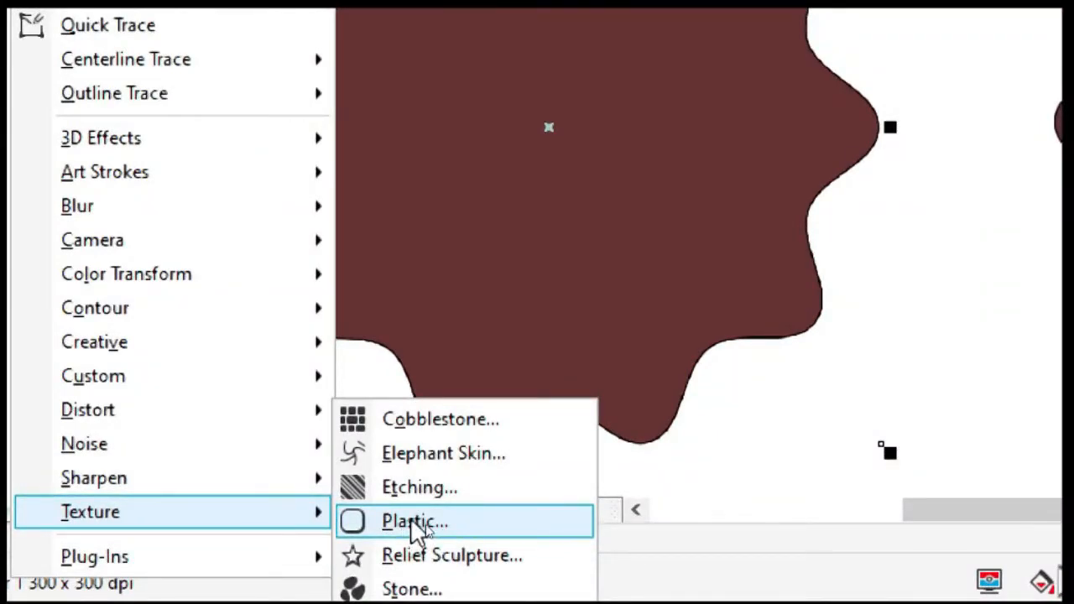
left_click(413, 523)
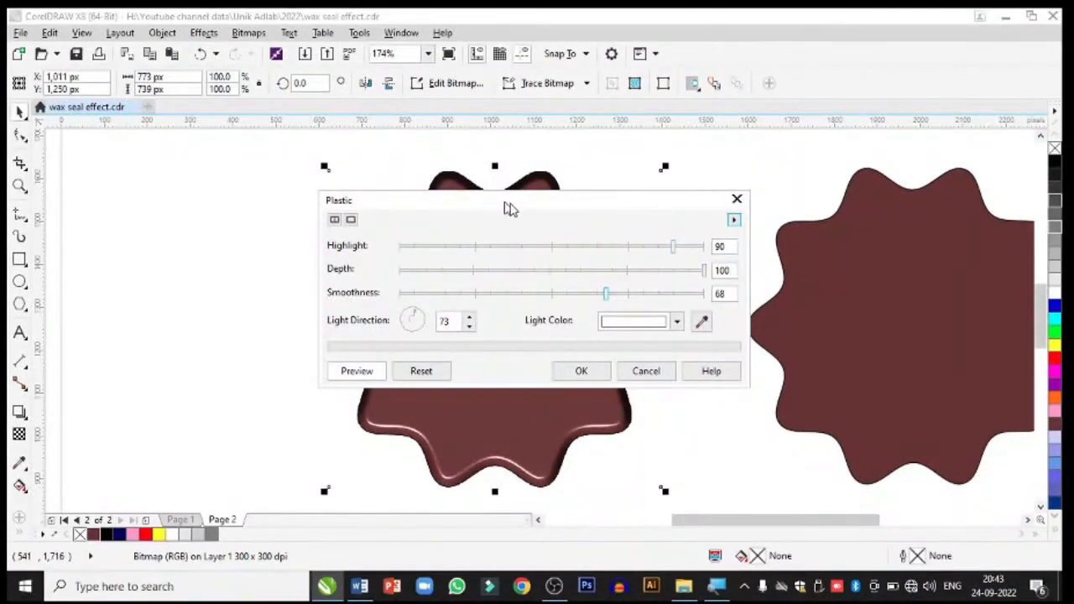
left_click_drag(505, 207, 585, 204)
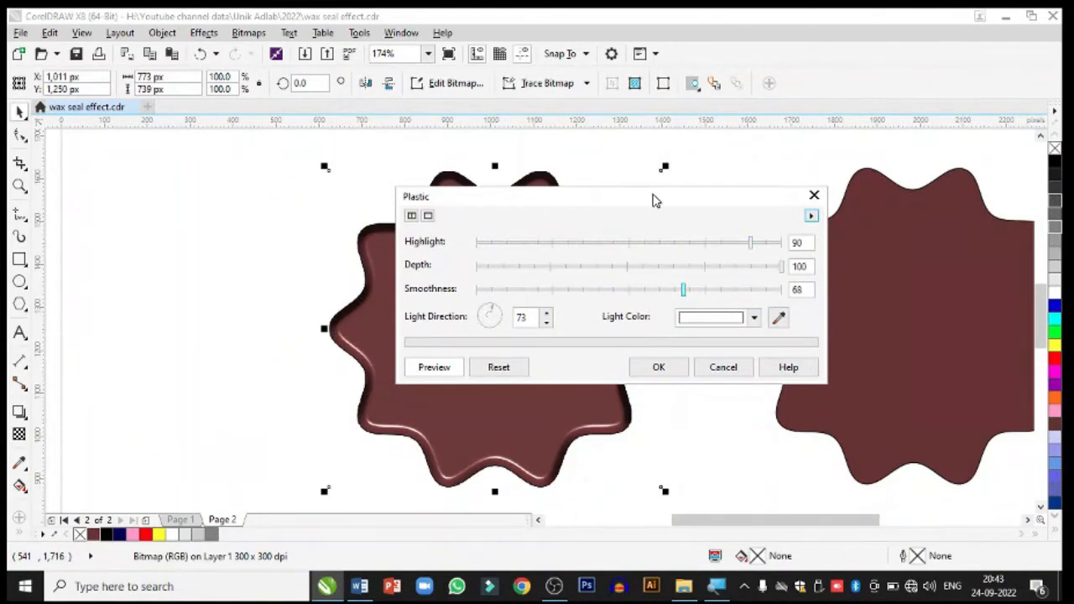
left_click_drag(654, 198, 678, 211)
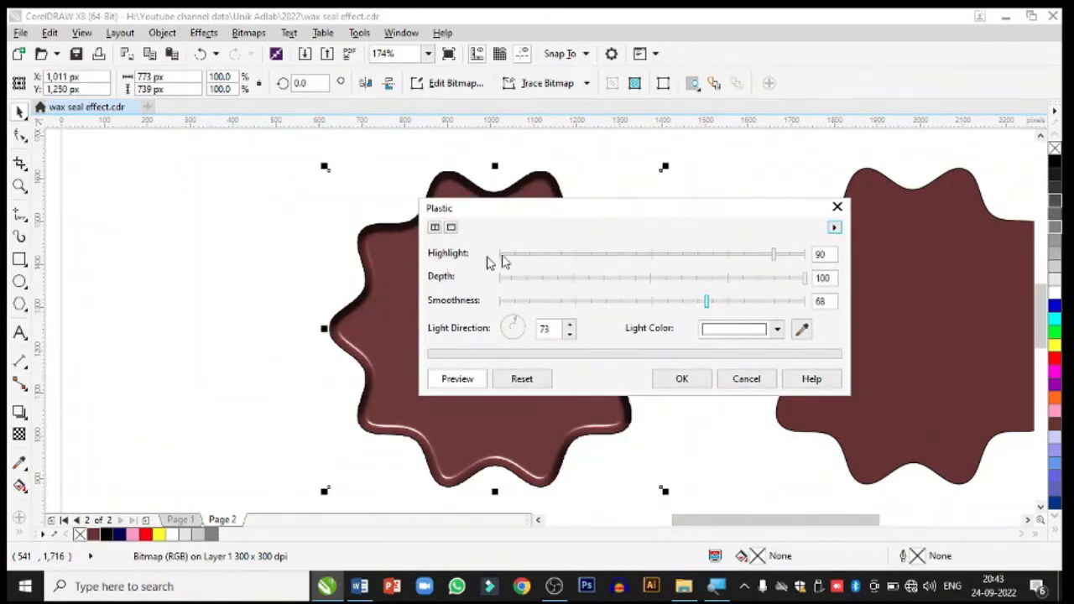
left_click_drag(728, 214, 813, 205)
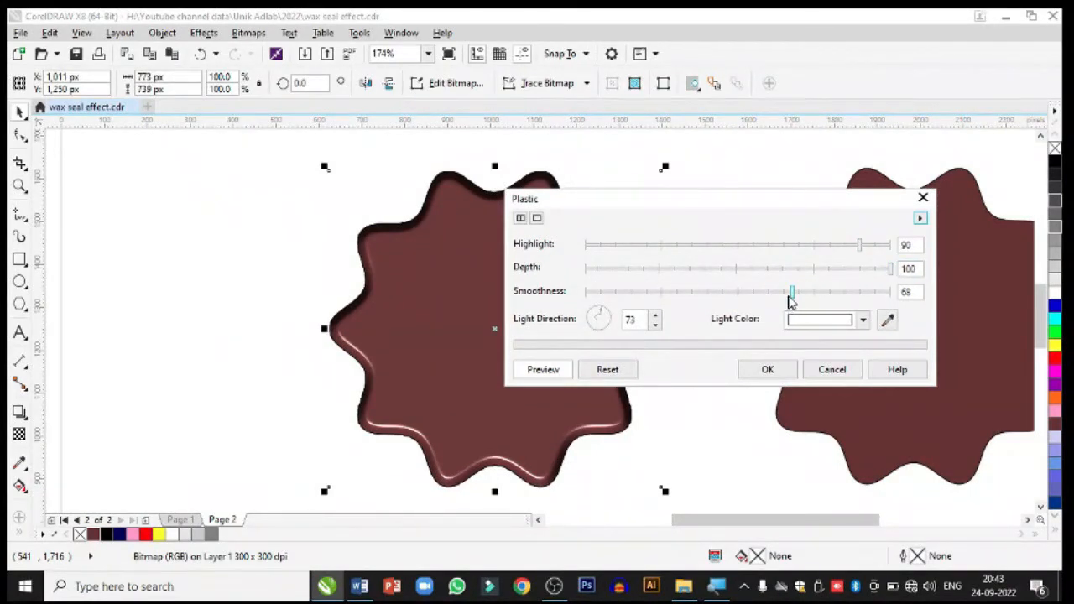
left_click_drag(793, 298, 886, 290)
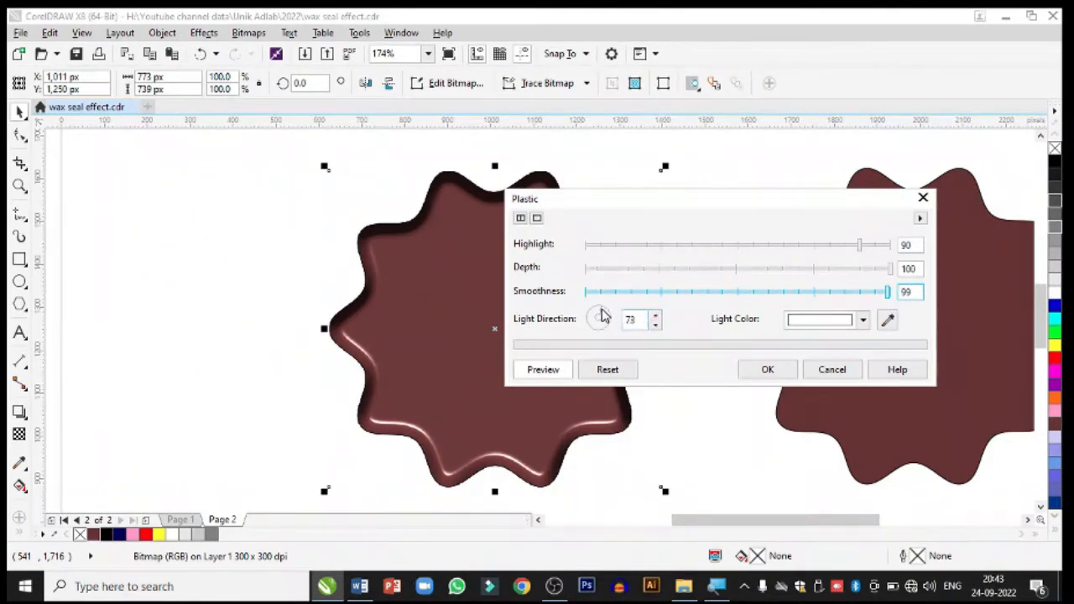
mouse_move(602, 316)
left_mouse_down()
mouse_move(612, 323)
mouse_move(589, 328)
mouse_move(601, 330)
left_mouse_up()
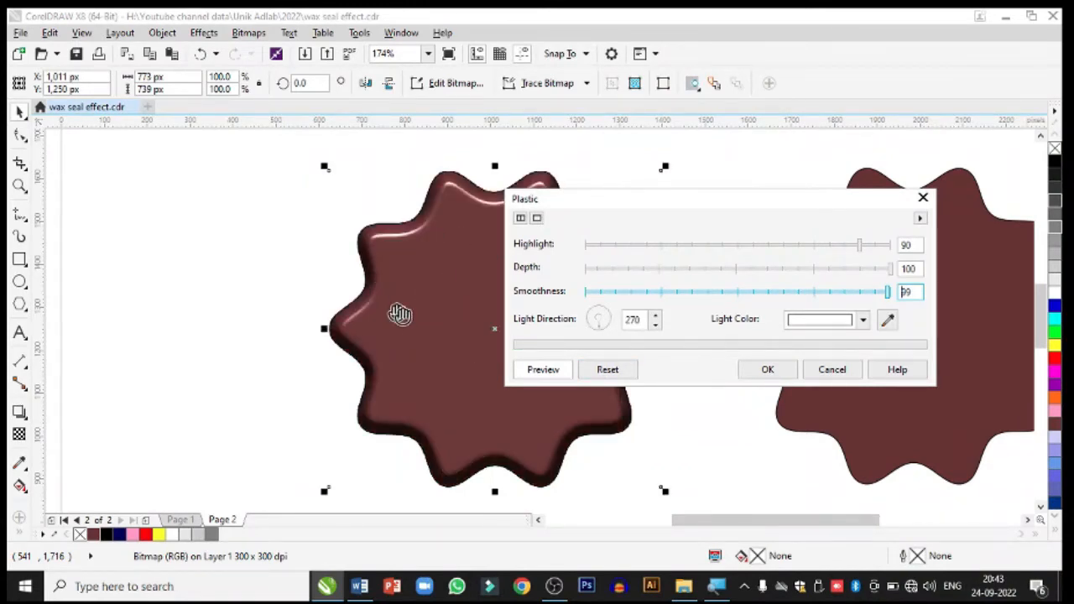
left_click(767, 370)
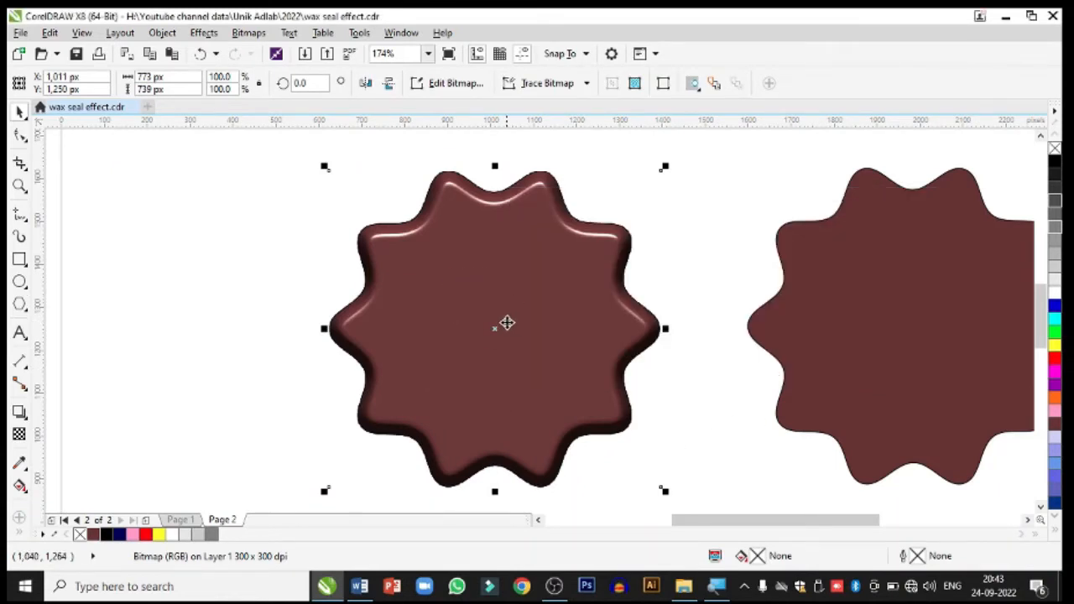
Move the textured seal slightly left to an X position of 980 px
left_click_drag(506, 321, 493, 328)
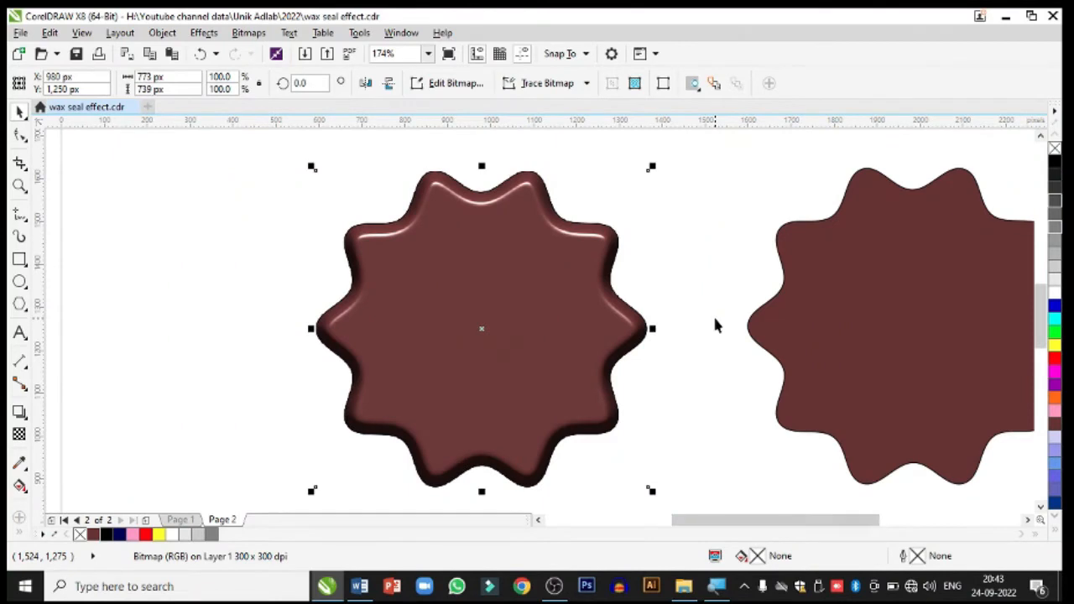
left_click(244, 255)
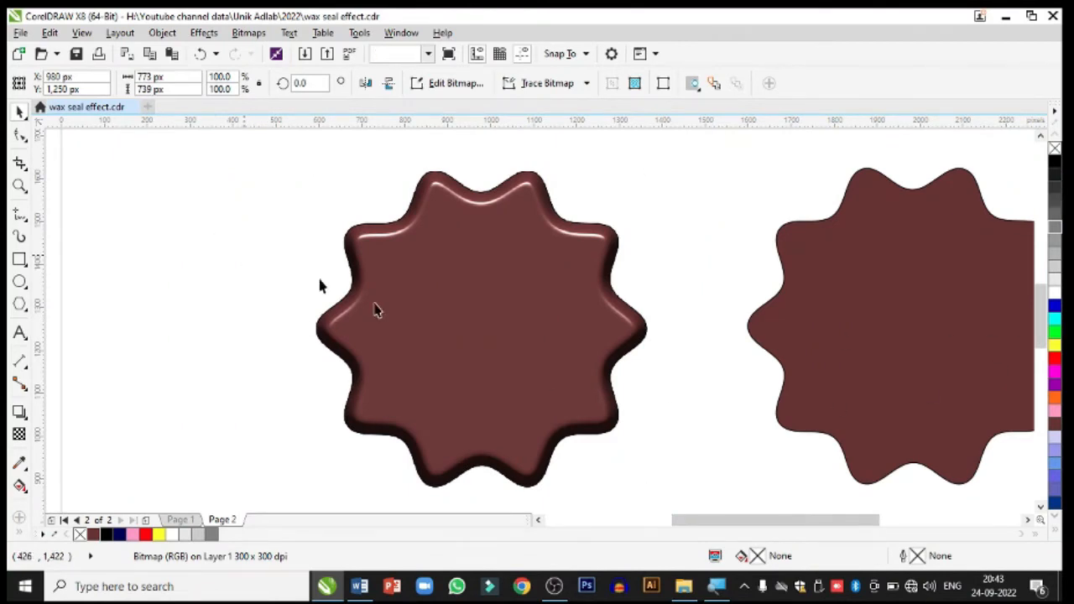
left_click(442, 316)
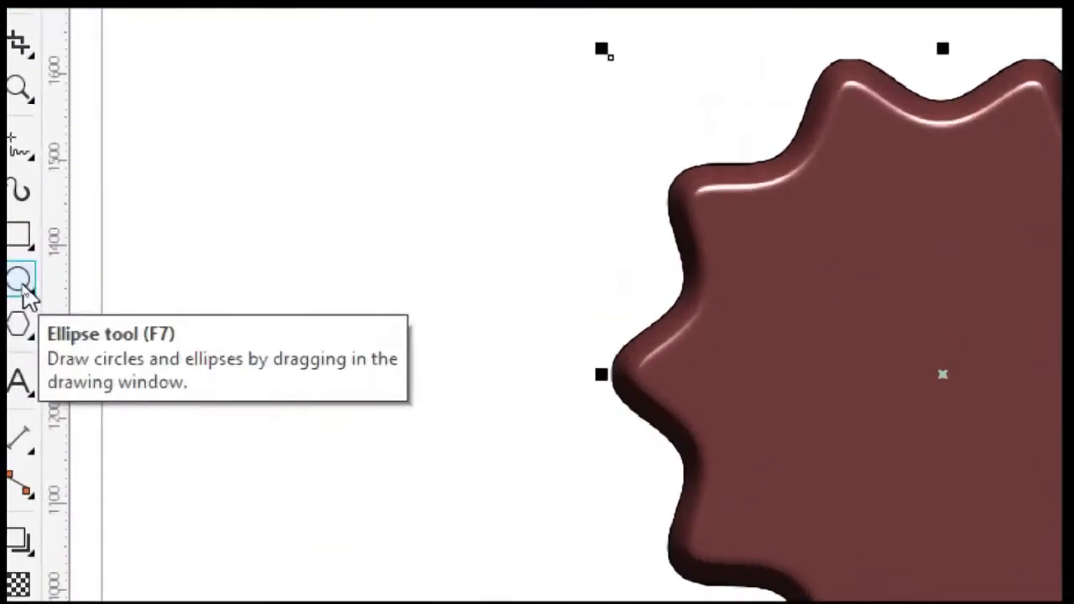
Draw a circle about 488 px in diameter over the textured seal and centre it on the seal both horizontally and vertically
left_click(22, 284)
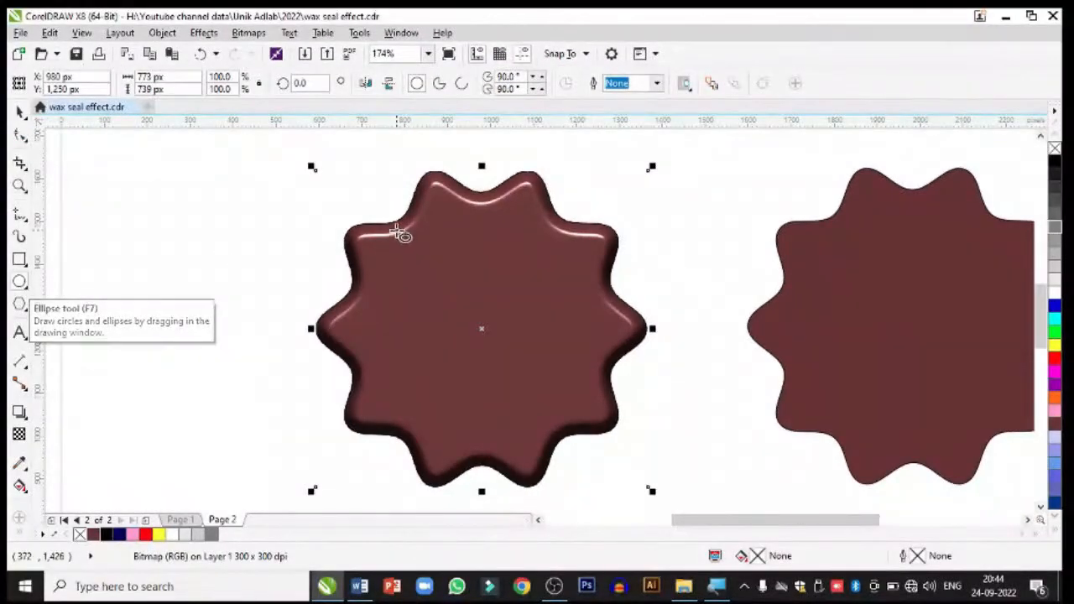
left_click_drag(397, 229, 588, 442)
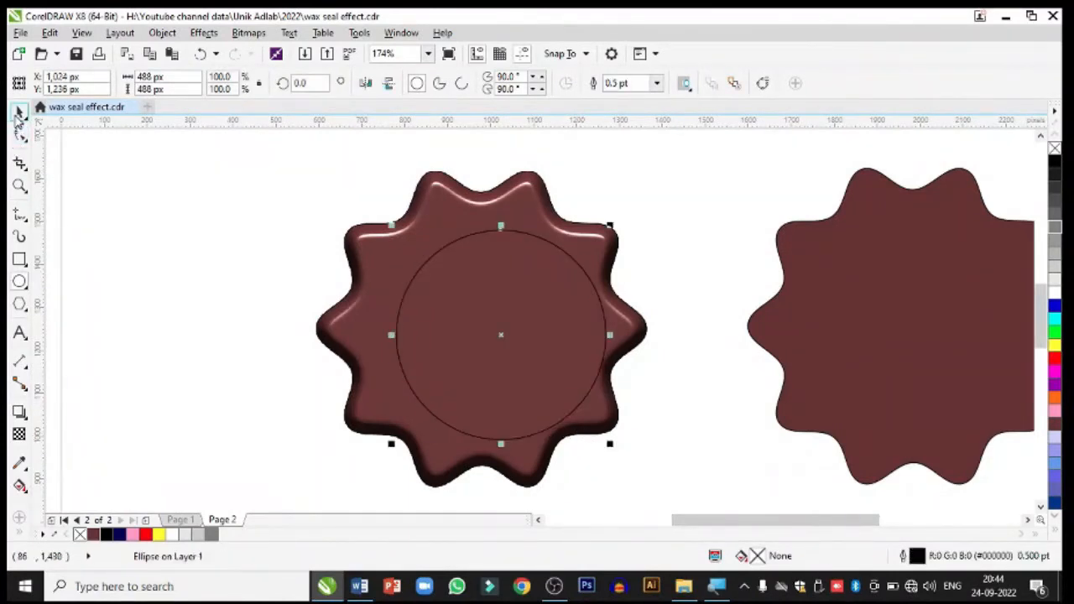
left_click(18, 113)
left_click(437, 200, "shift")
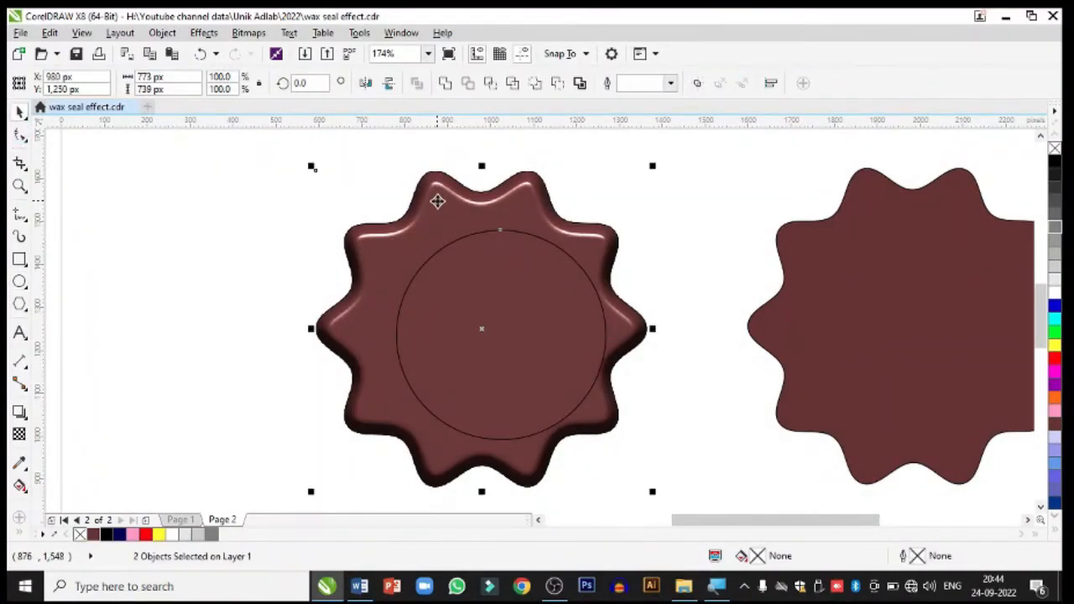
key("c")
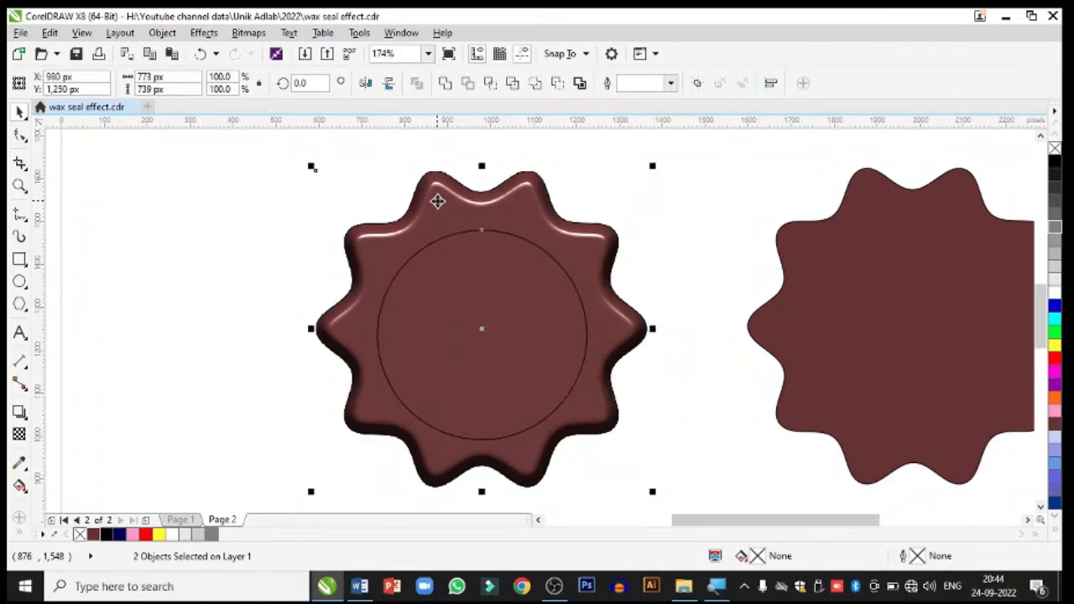
key("e")
left_click(213, 282)
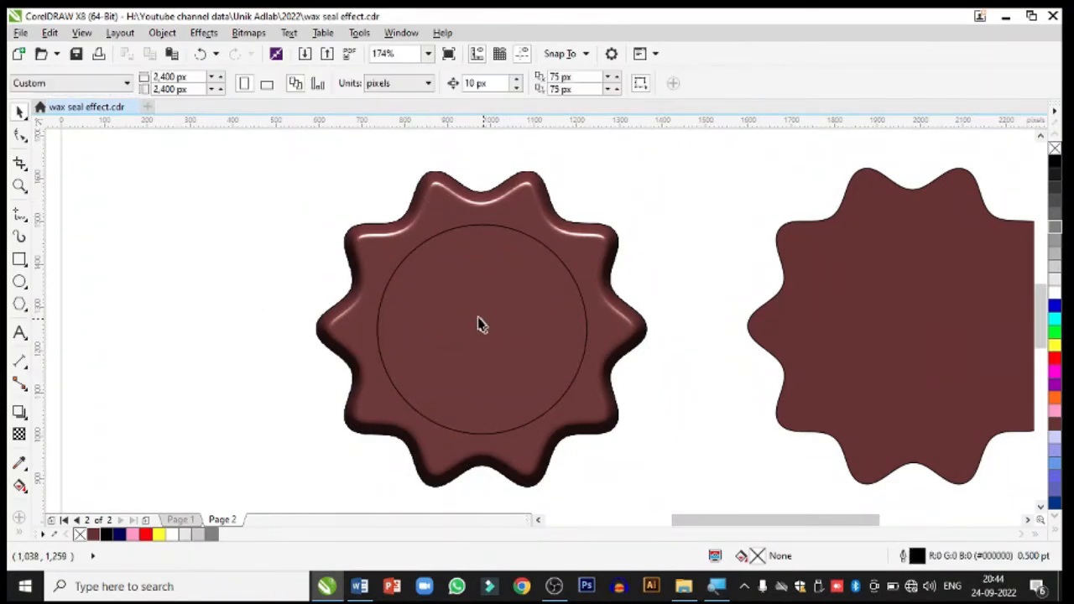
Enlarge the circle from its centre to about 532 px and give it a Dark Brown (#663333) fill with no outline
left_click(555, 396)
left_click_drag(594, 441, 614, 453)
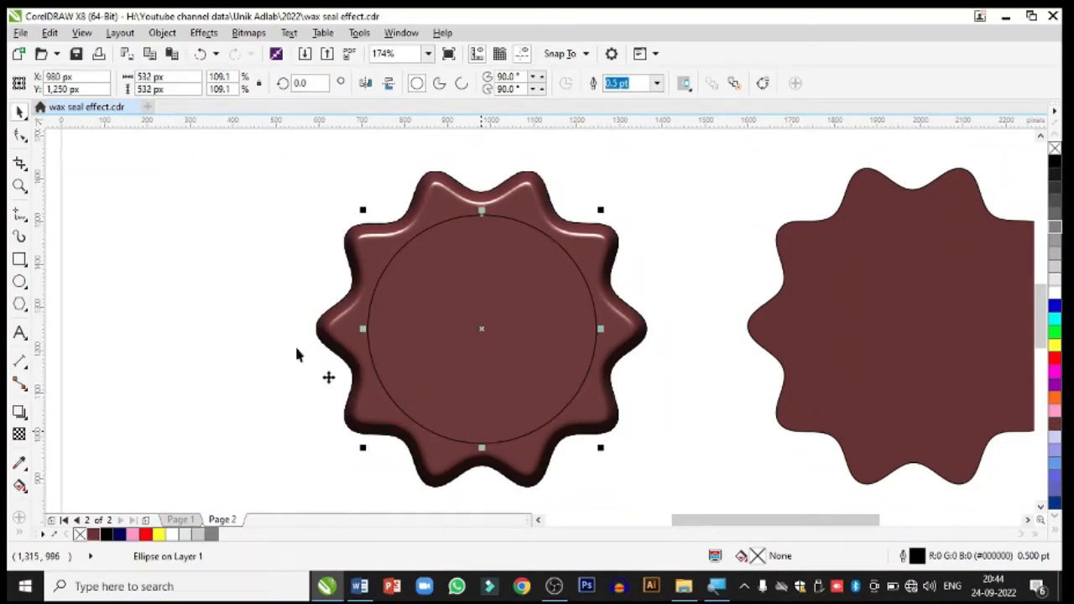
left_click(94, 535)
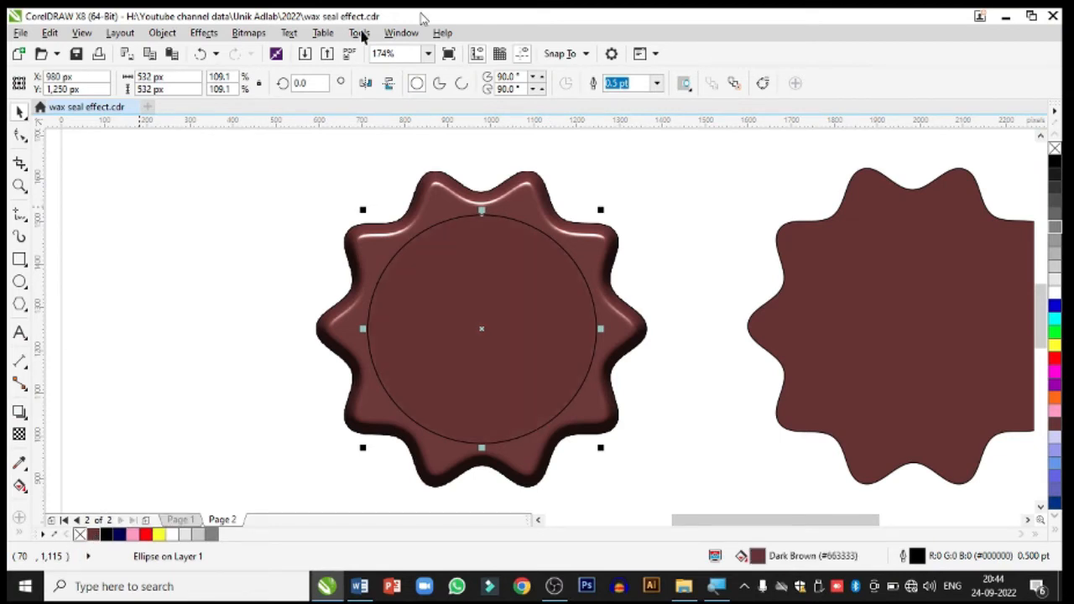
left_click(659, 84)
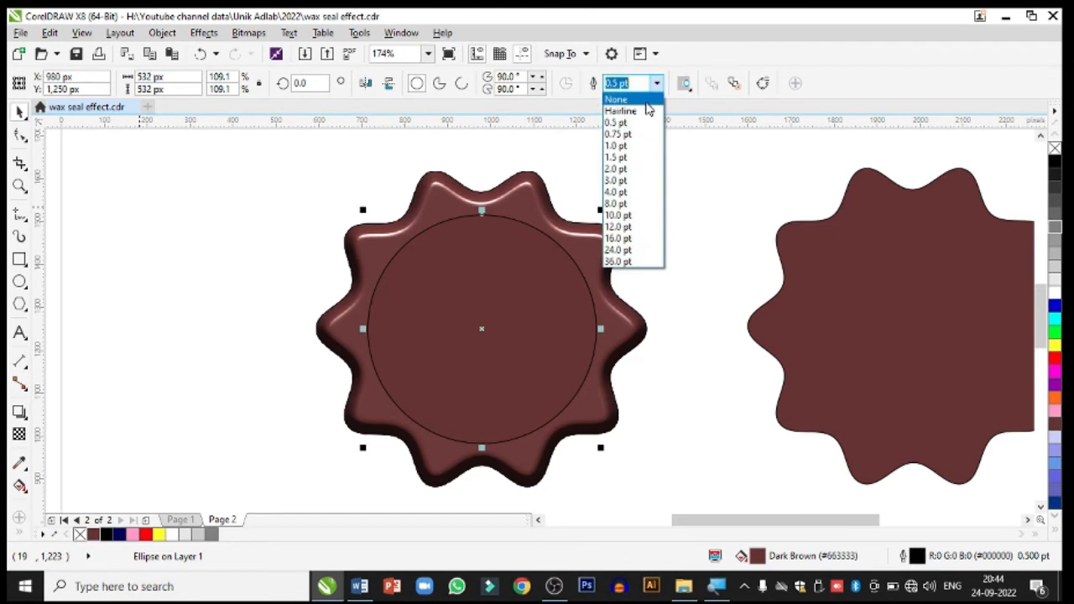
left_click(646, 101)
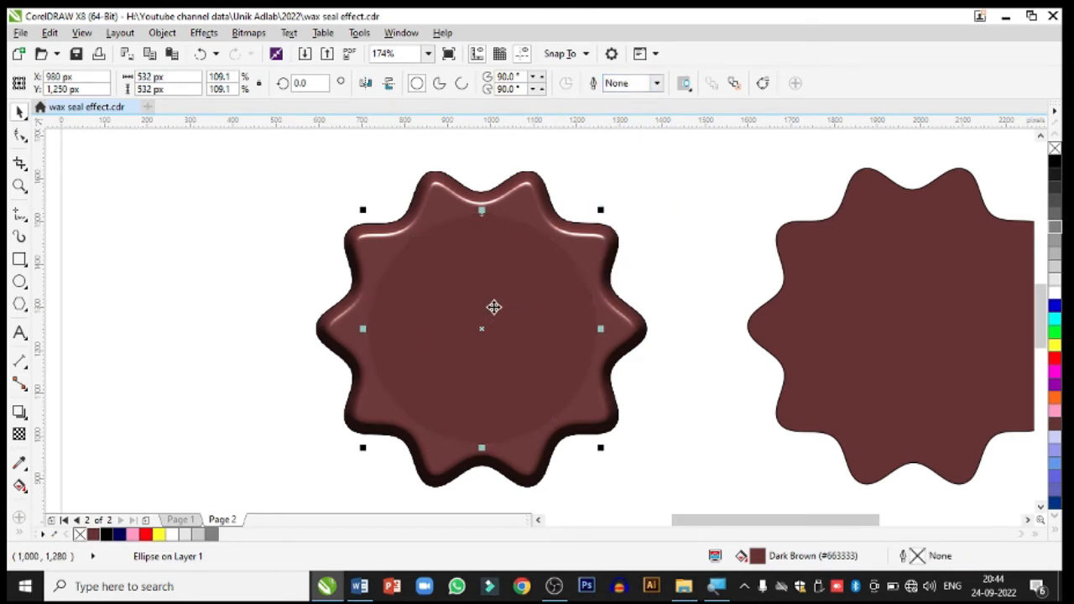
Move the brown circle to the empty area left of the seal and place a copy of it centred on the seal
left_click_drag(493, 307, 173, 303)
left_click(208, 161)
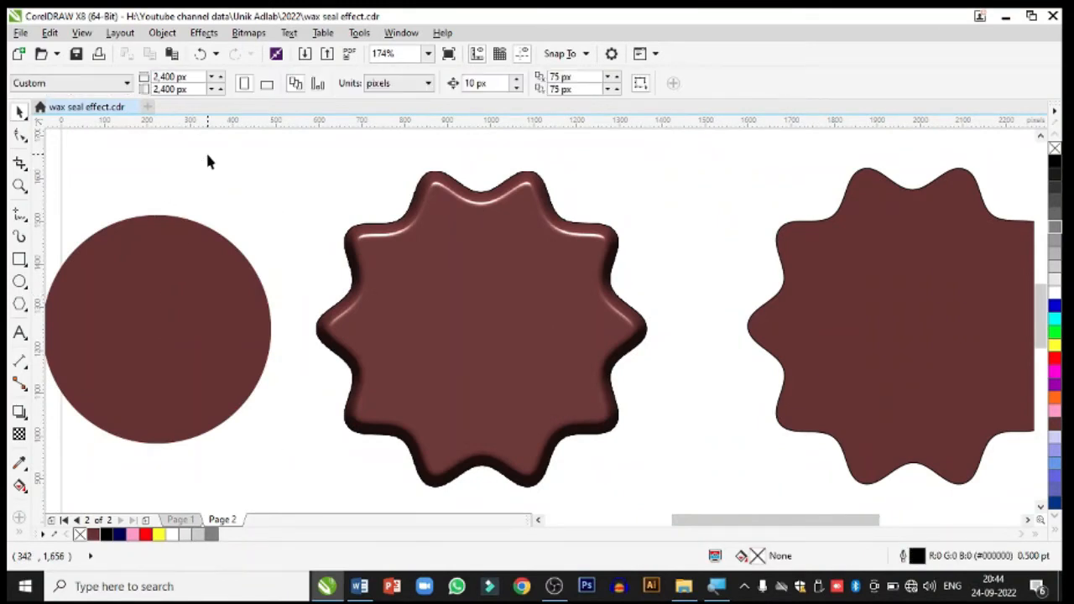
left_click(202, 280)
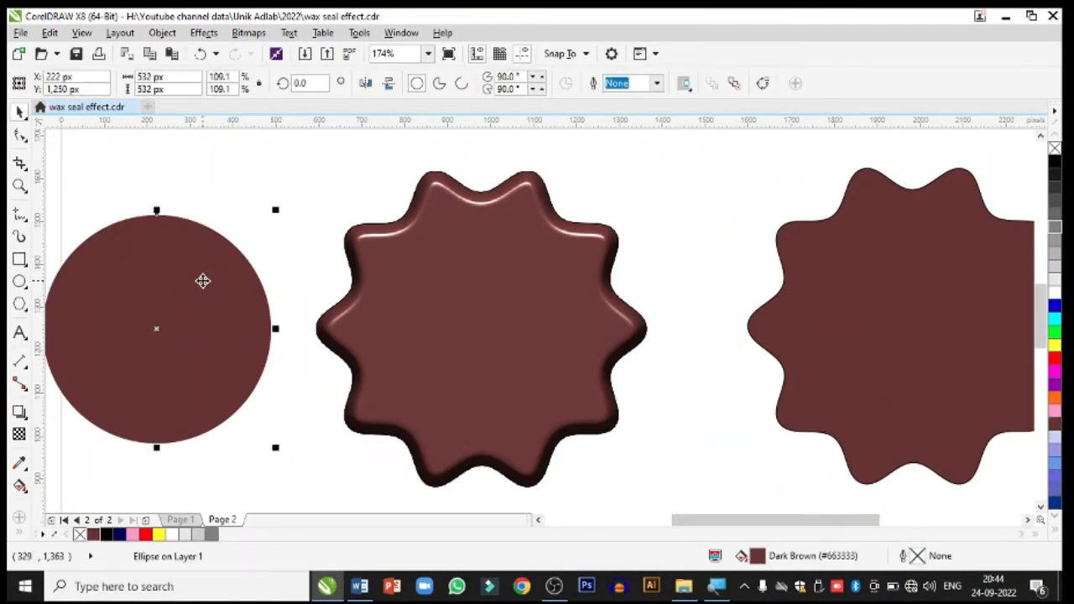
left_click_drag(187, 290, 516, 306)
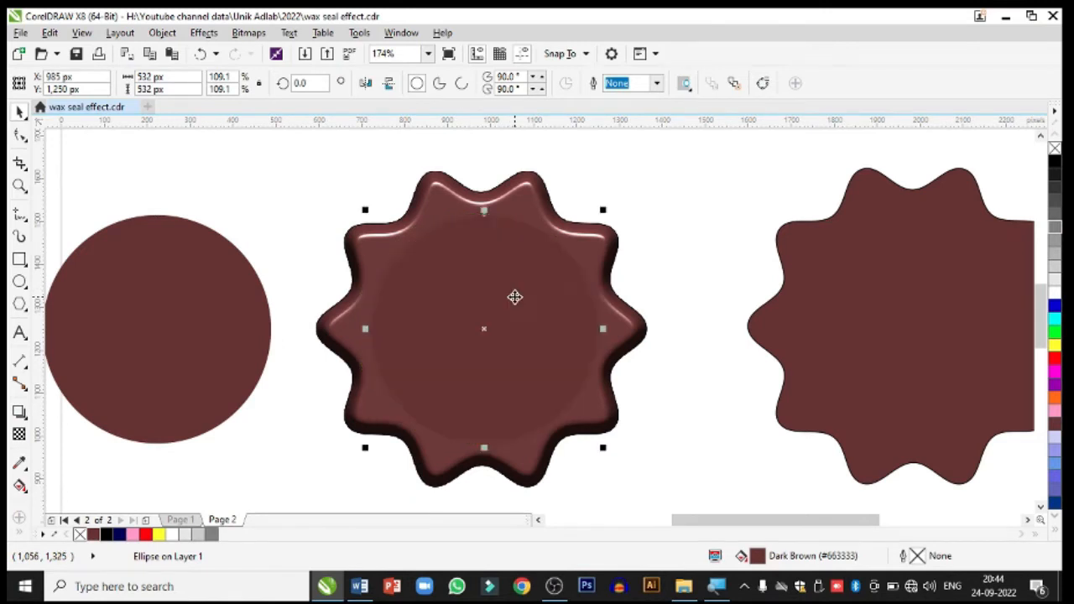
left_click(451, 459, "shift")
left_click(749, 252)
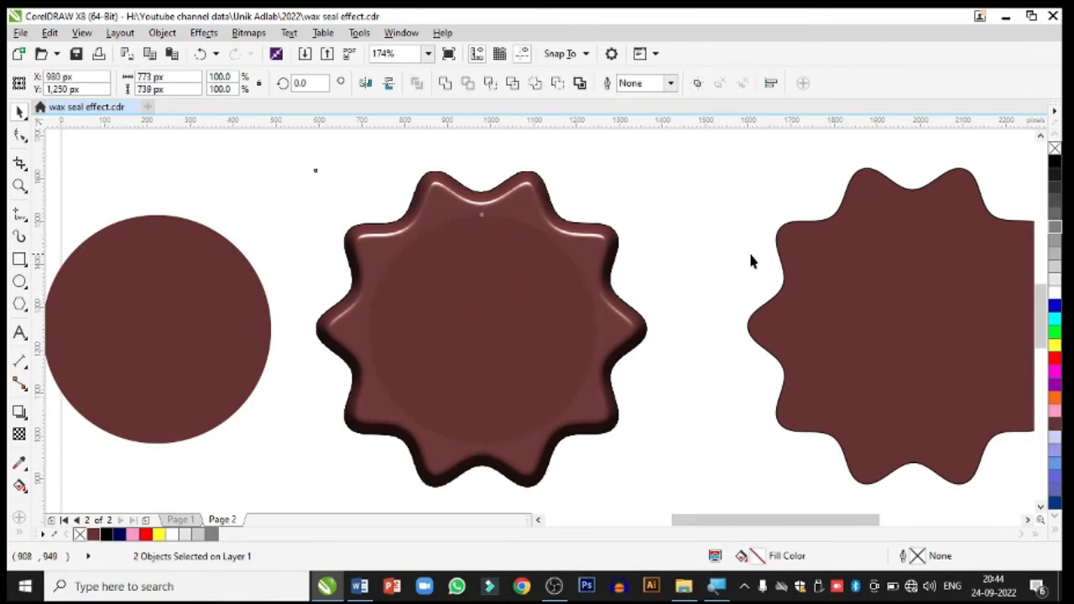
Convert the circle on the seal to a 300 dpi RGB Color (24-bit) bitmap with anti-aliasing and a transparent background
left_click(517, 298)
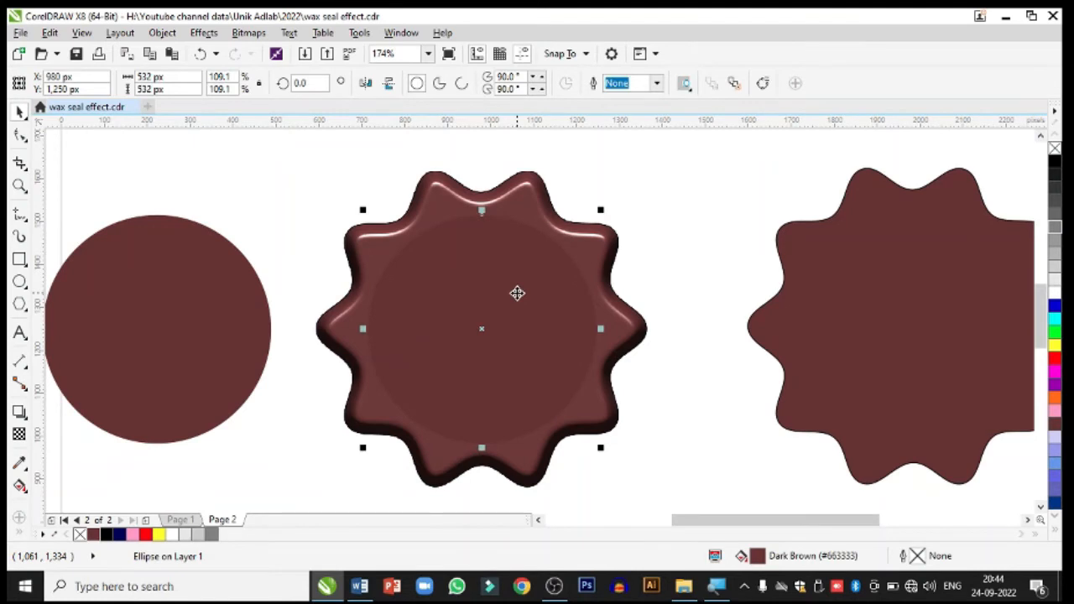
left_click(248, 33)
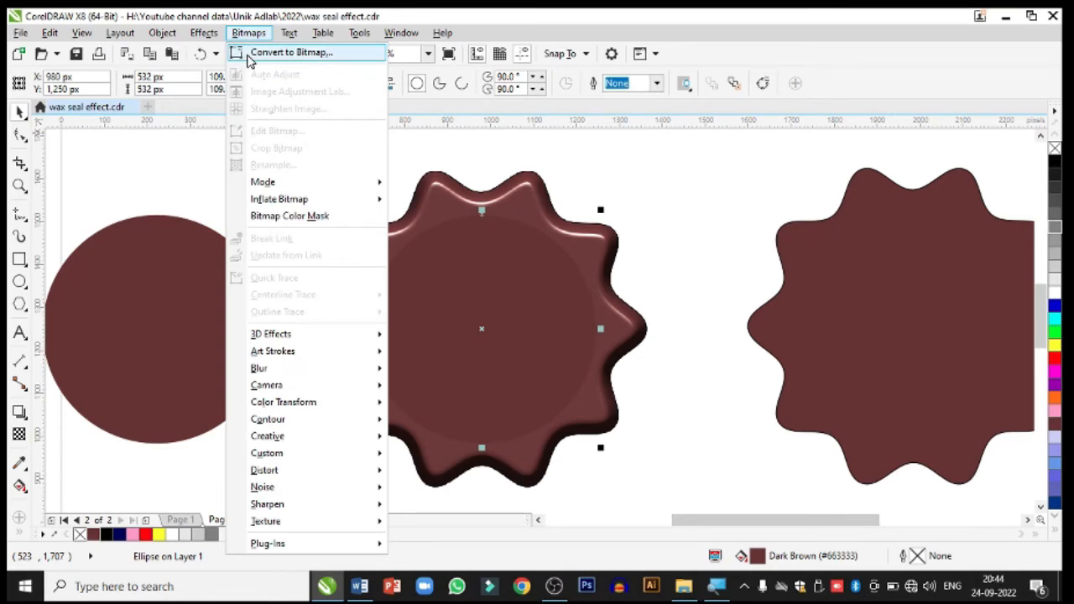
left_click(249, 61)
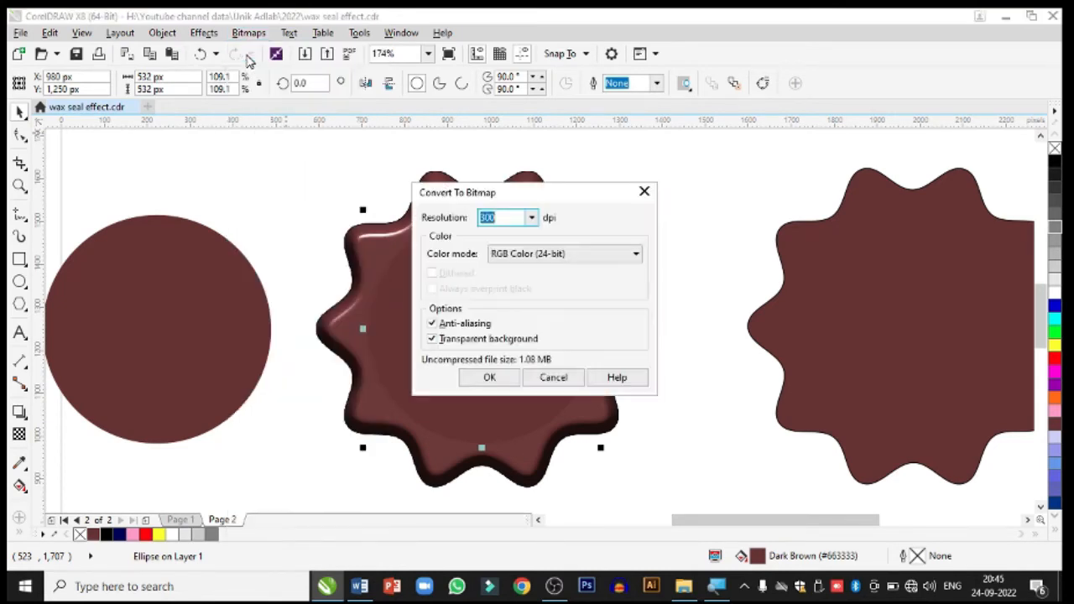
left_click_drag(550, 189, 721, 152)
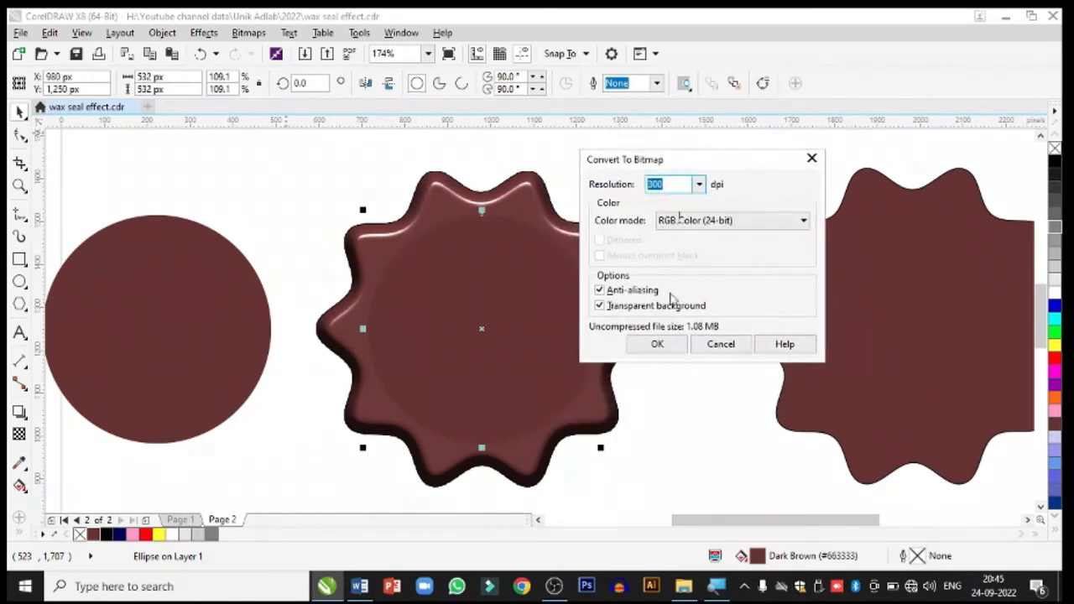
left_click(657, 343)
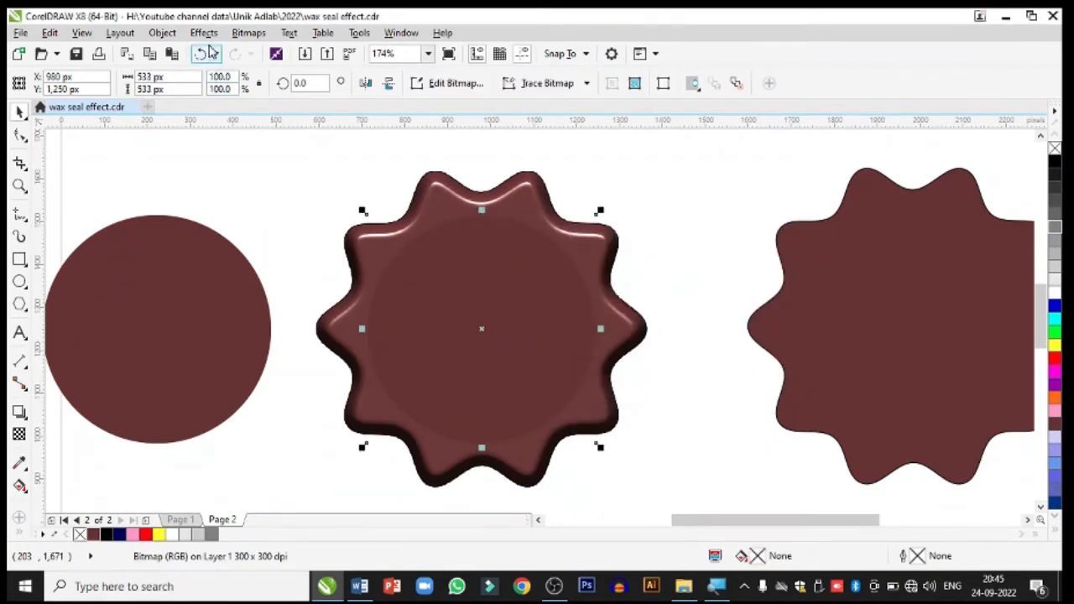
Apply the Plastic texture to the circle bitmap on the seal with highlight 90, depth 75, smoothness 65 and light direction 77
left_click(241, 35)
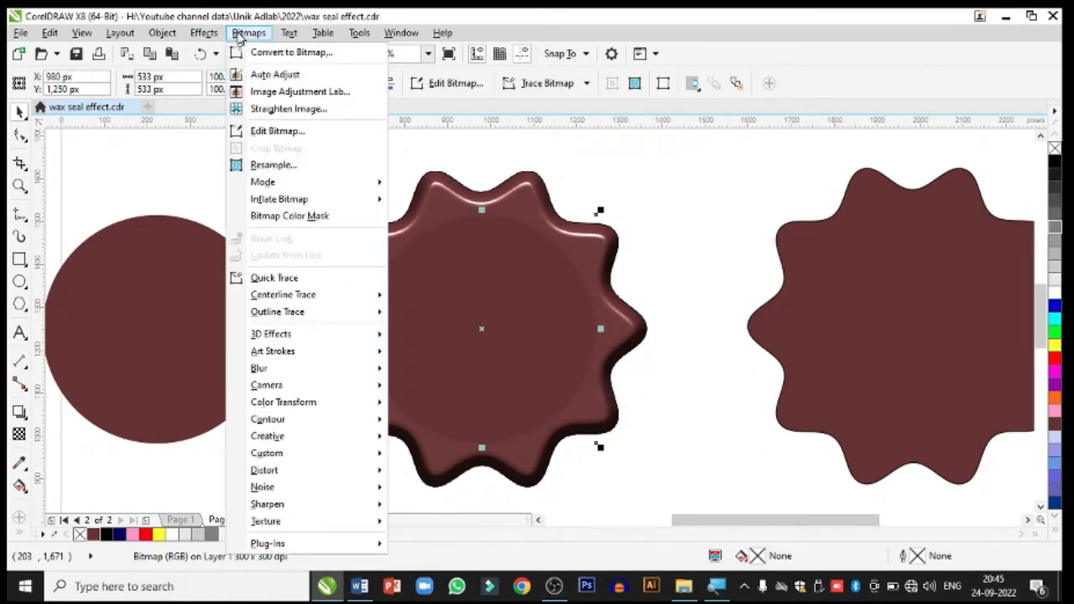
mouse_move(314, 521)
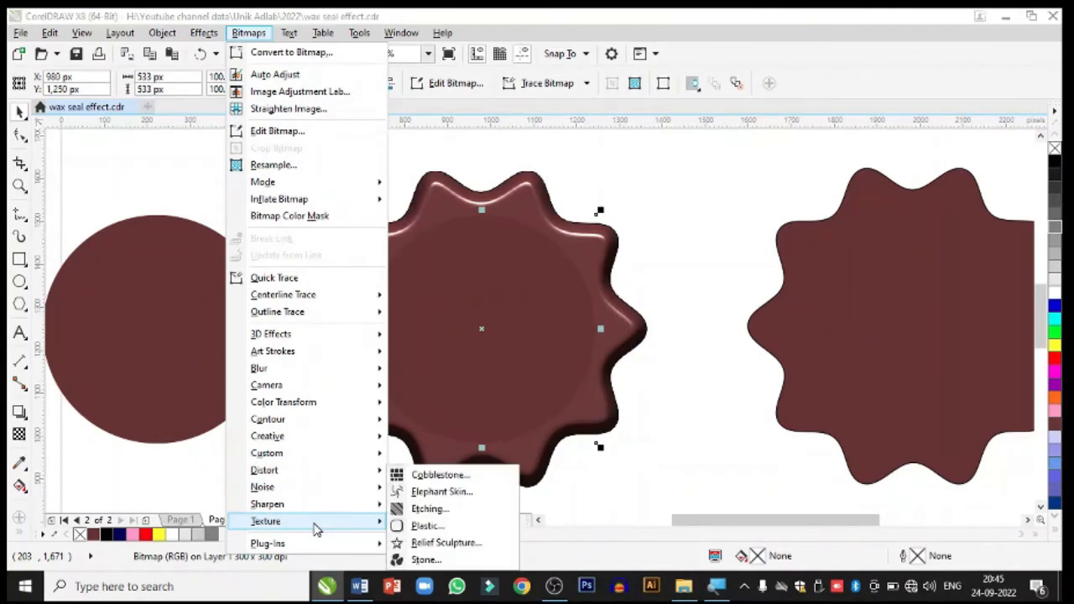
left_click(423, 526)
left_click_drag(538, 202, 805, 156)
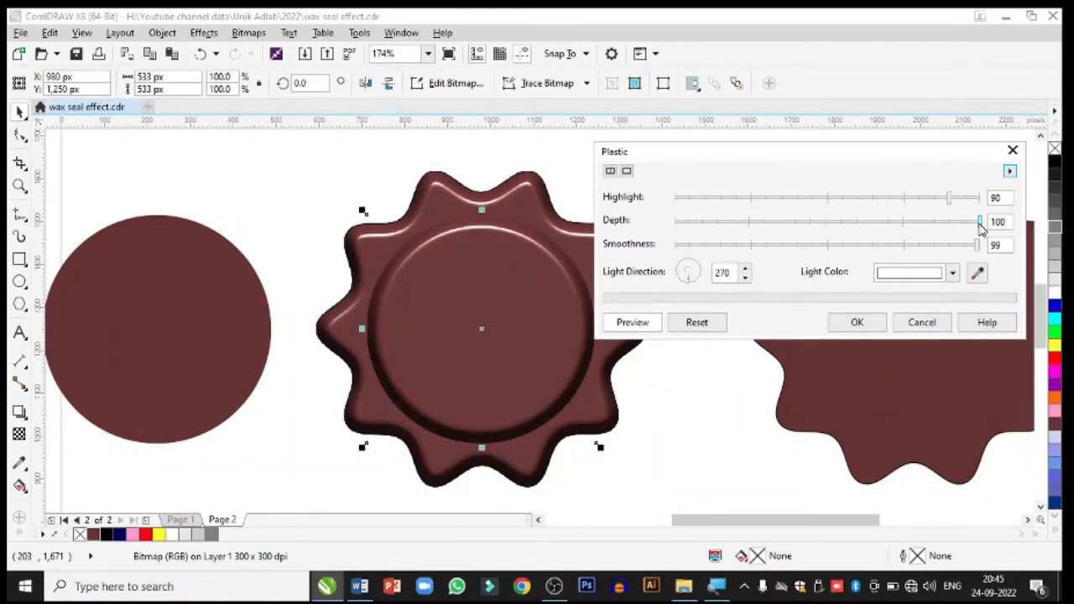
left_click_drag(980, 227, 906, 231)
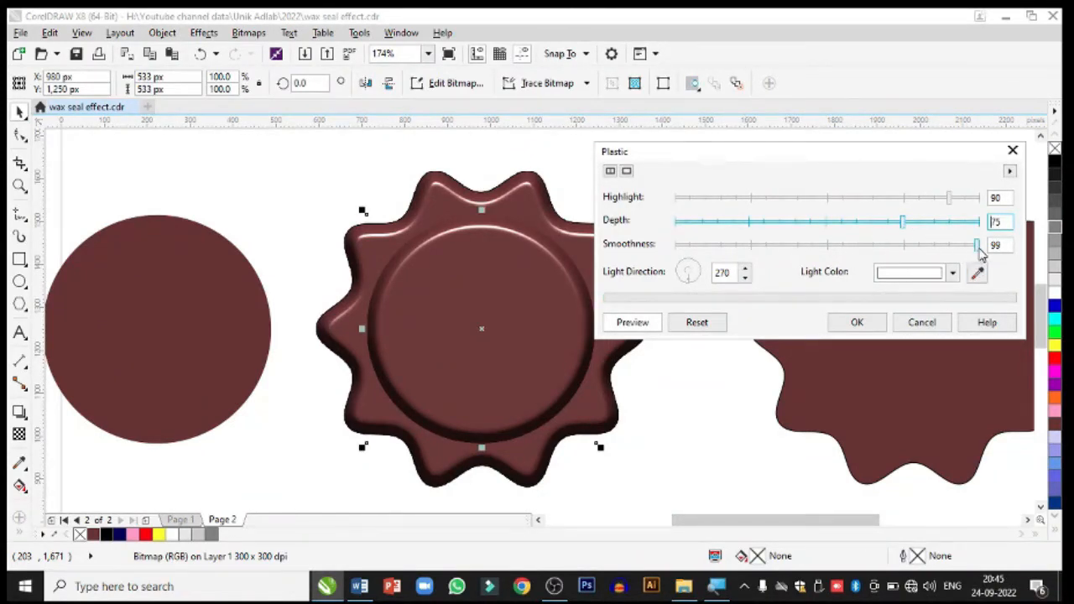
left_click_drag(978, 249, 872, 251)
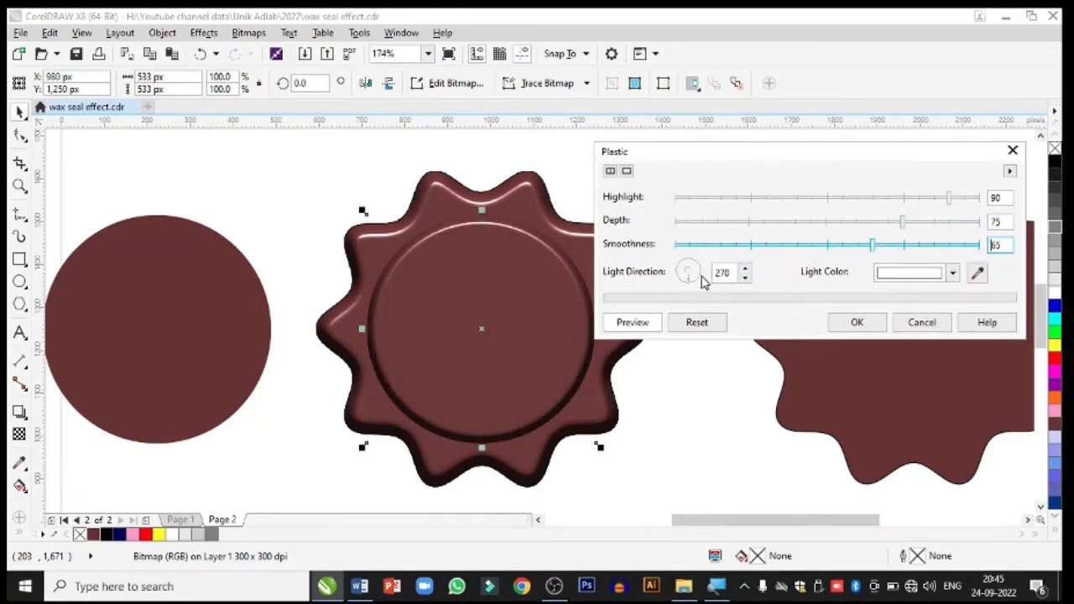
mouse_move(688, 283)
left_mouse_down()
mouse_move(676, 277)
mouse_move(692, 264)
left_mouse_up()
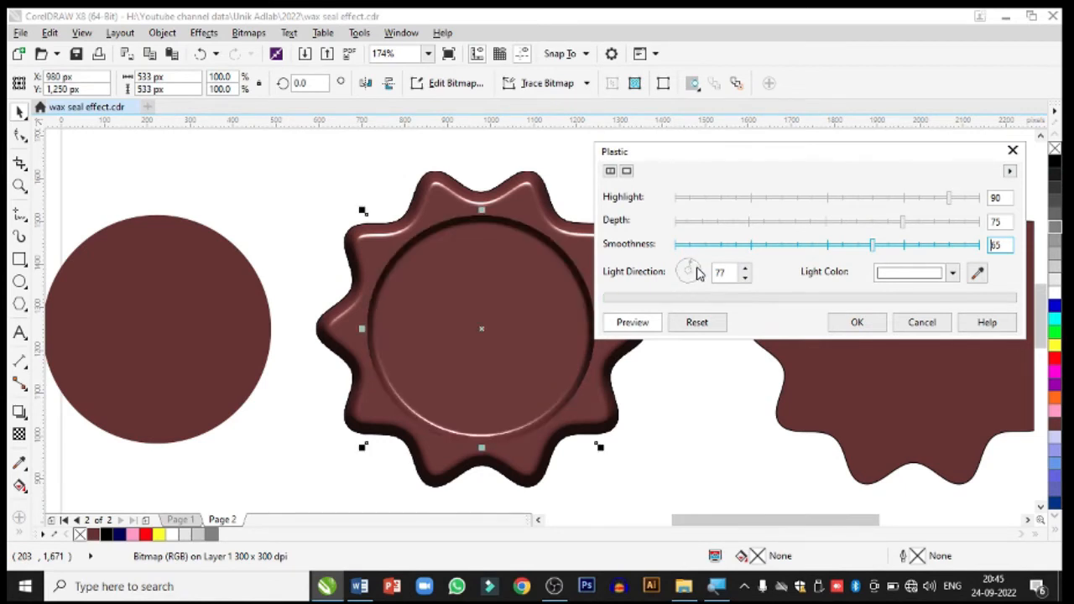
left_click(857, 323)
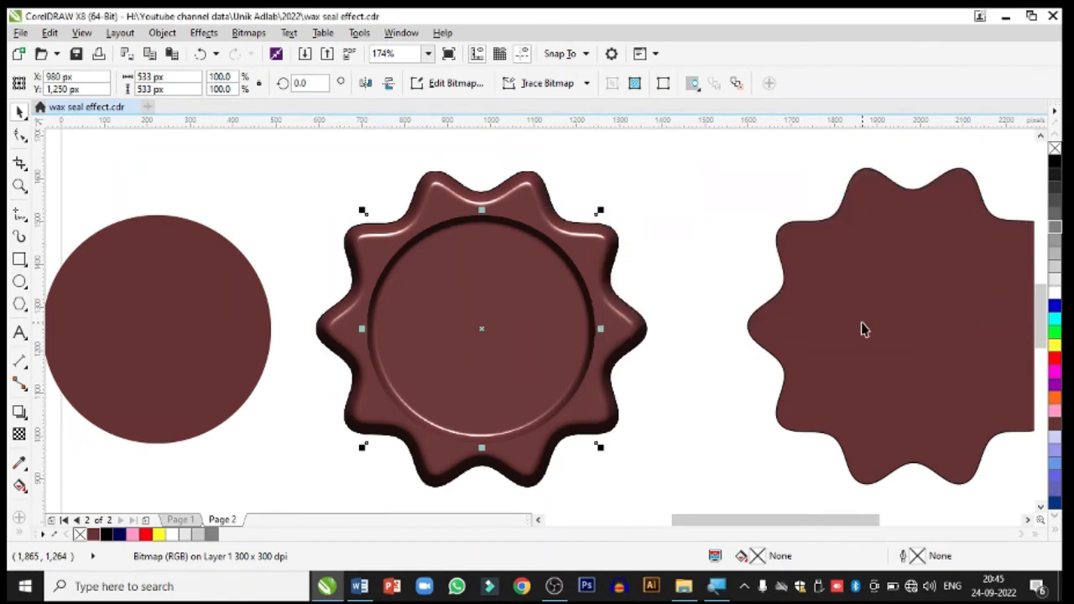
key("Escape")
Add a smaller concentric copy of the textured circle on the seal, scaled from its centre to about 473 px
left_click(482, 338)
left_click_drag(601, 448, 587, 454)
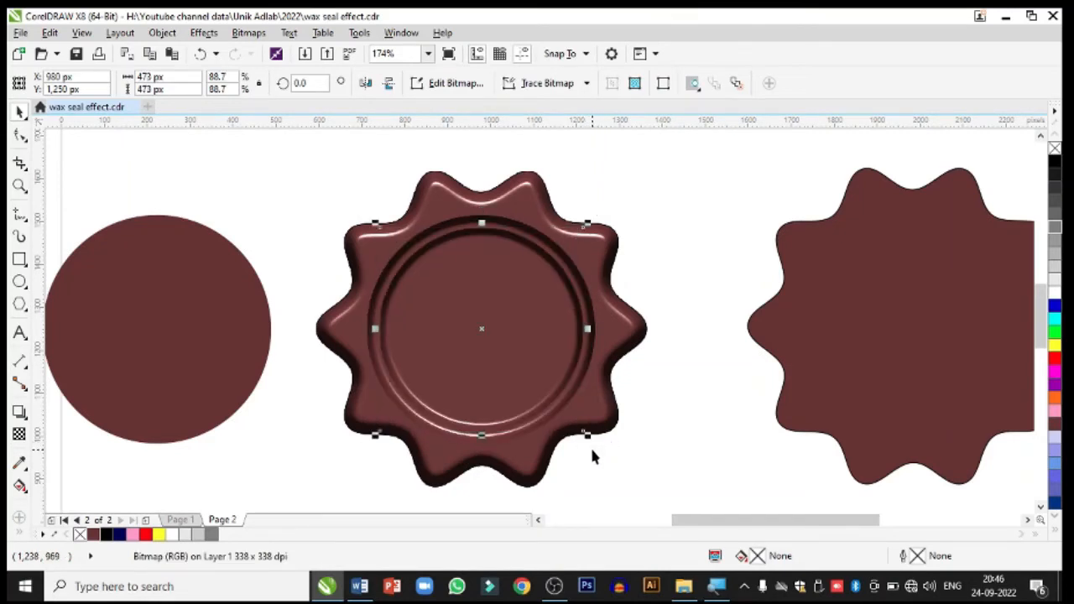
left_click(688, 289)
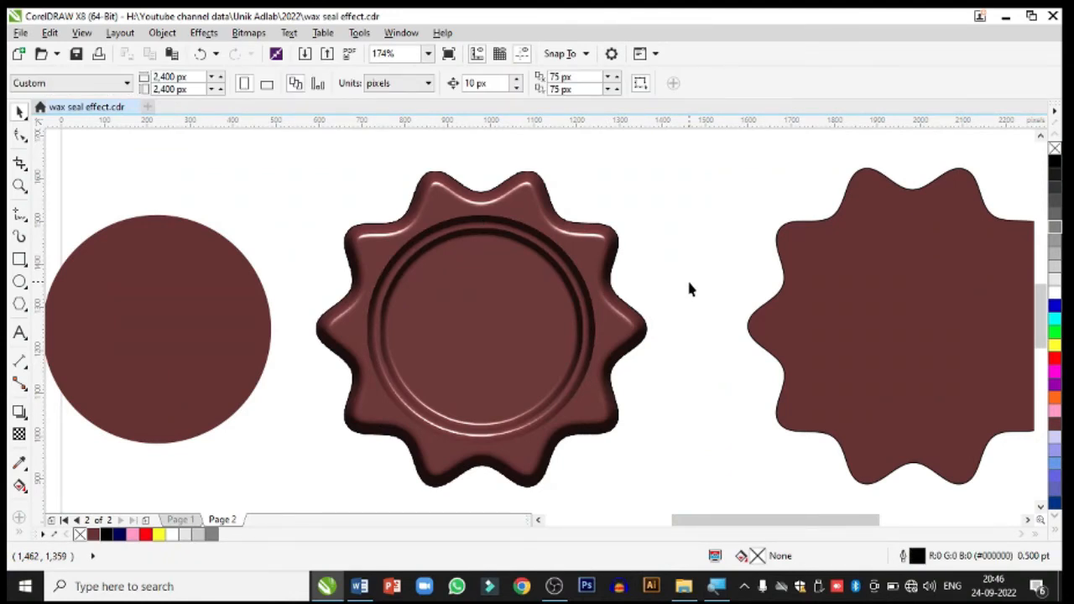
Place a copy of the black photographer logo on the seal and shrink it from its centre to about 401 by 349 px
left_click(19, 185)
right_click(442, 315)
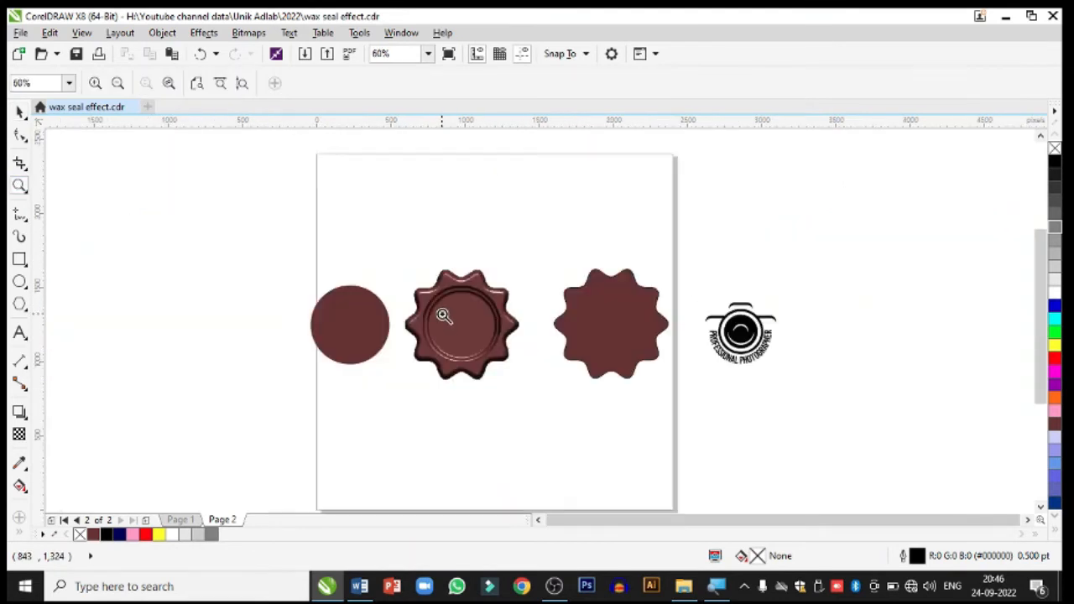
left_click_drag(301, 221, 832, 419)
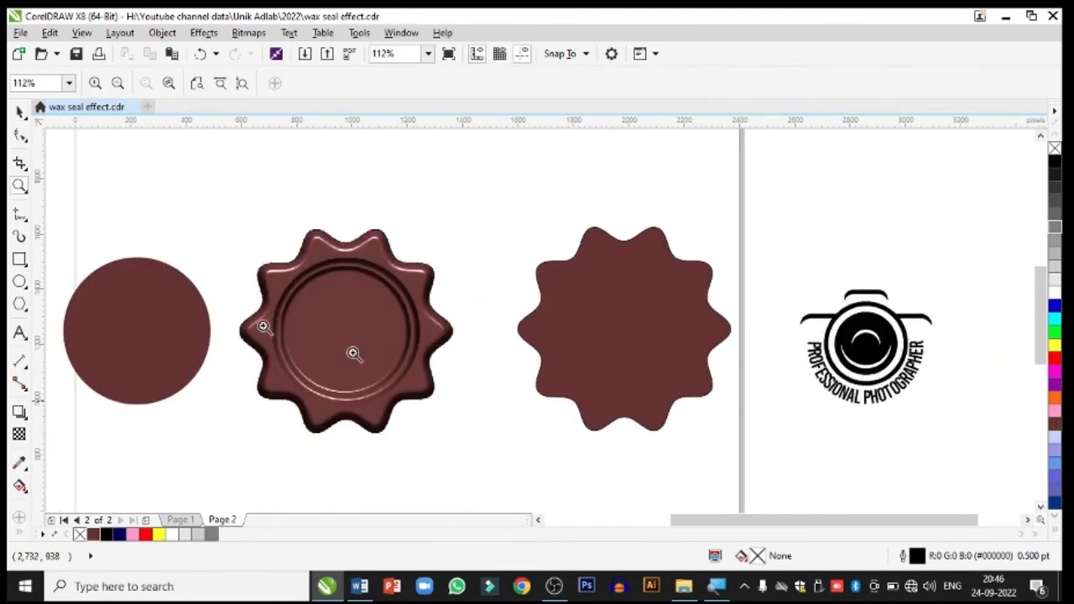
left_click(20, 110)
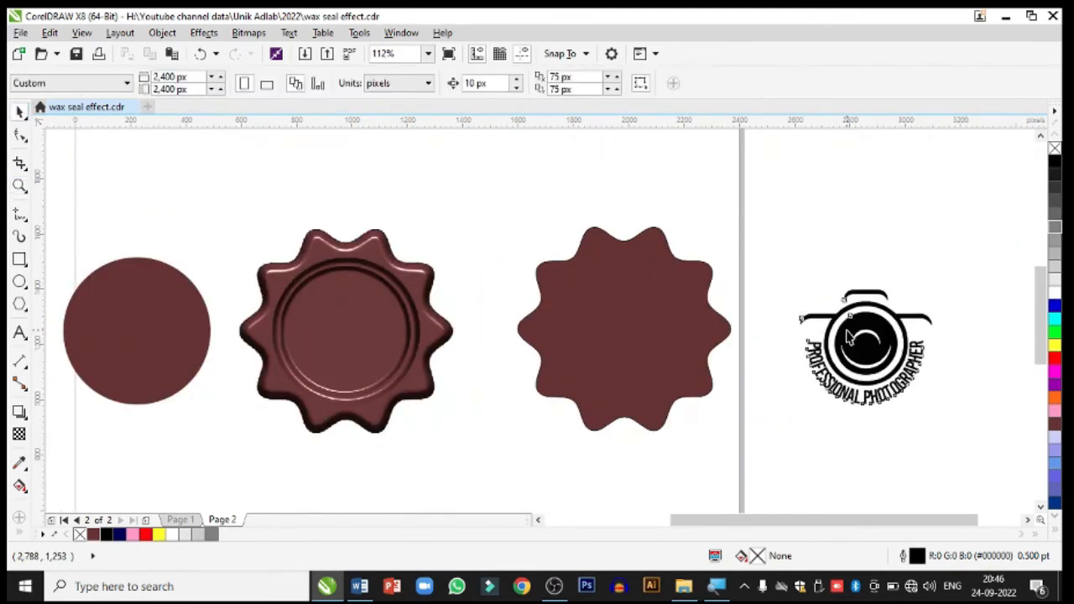
left_click(864, 361)
left_click_drag(867, 361, 344, 333)
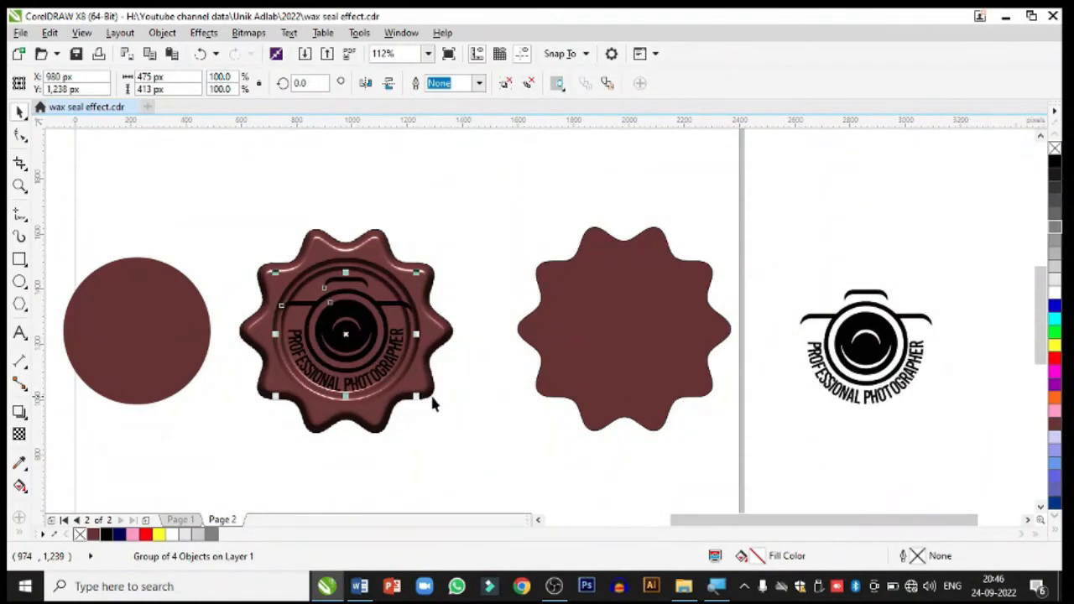
left_click_drag(414, 395, 403, 392)
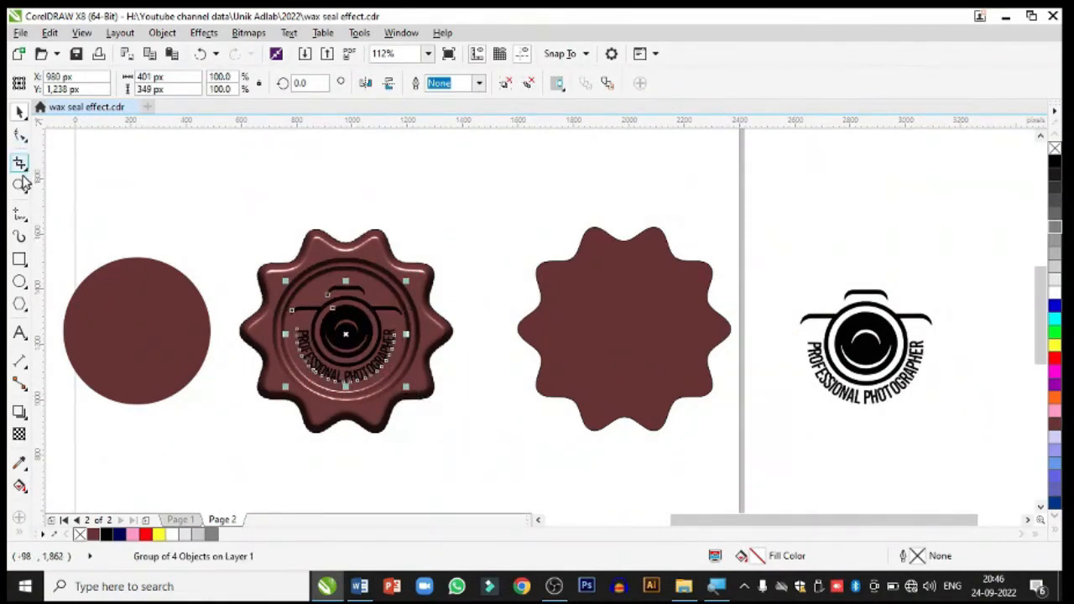
Align the photographer logo to the vertical centre of the inner textured circle
left_click(21, 183)
left_click_drag(204, 216, 545, 436)
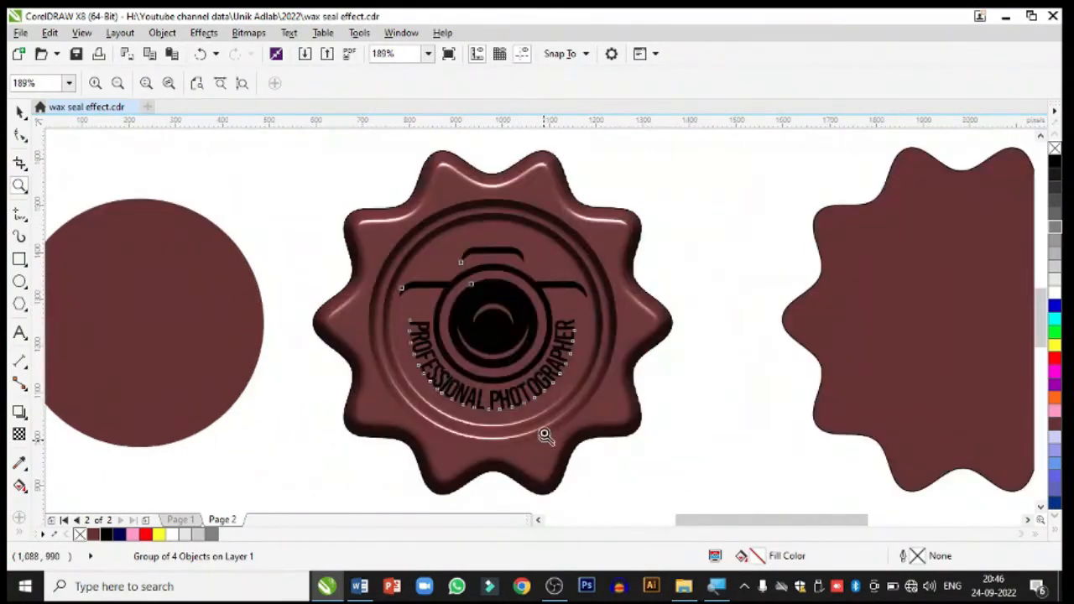
left_click(20, 112)
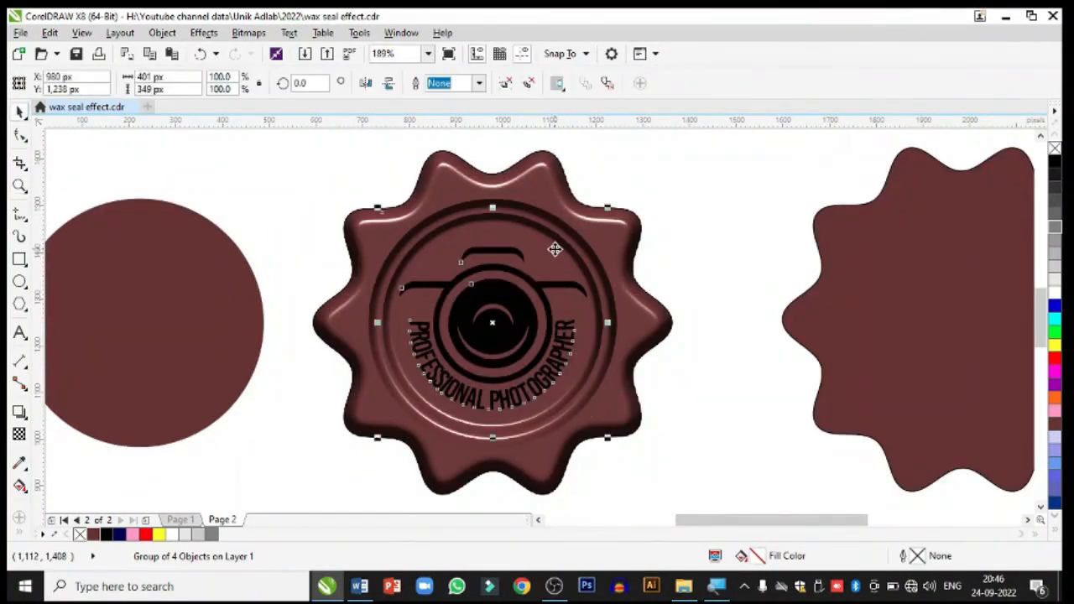
left_click(555, 249, "shift")
key("e")
left_click(703, 388)
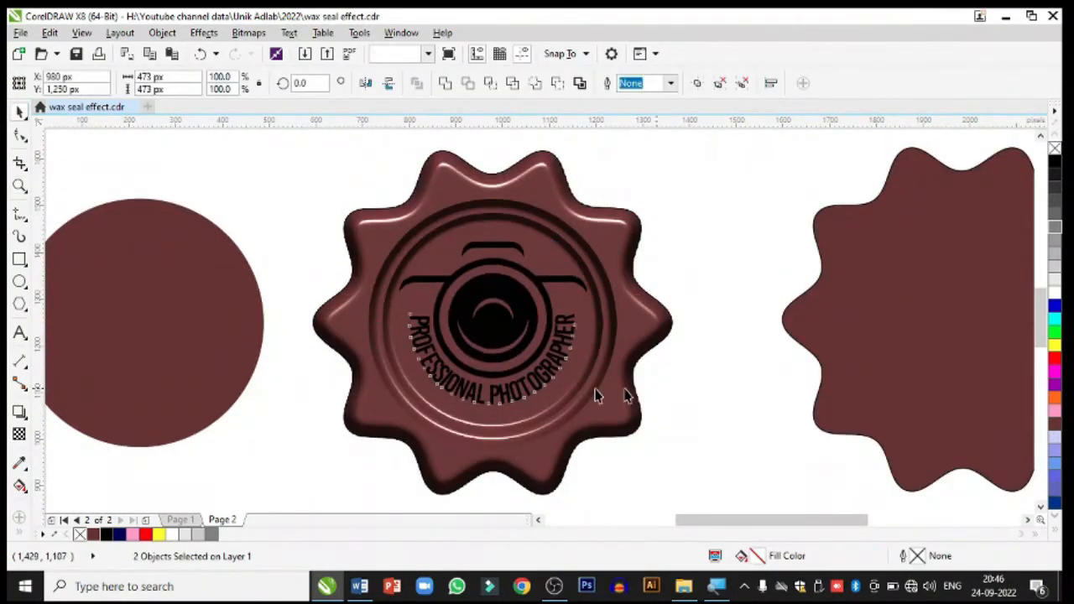
Fill the logo on the seal with Dark Brown (#663333) and convert it to a 300 dpi RGB Color (24-bit) anti-aliased bitmap with a transparent background
left_click(481, 328)
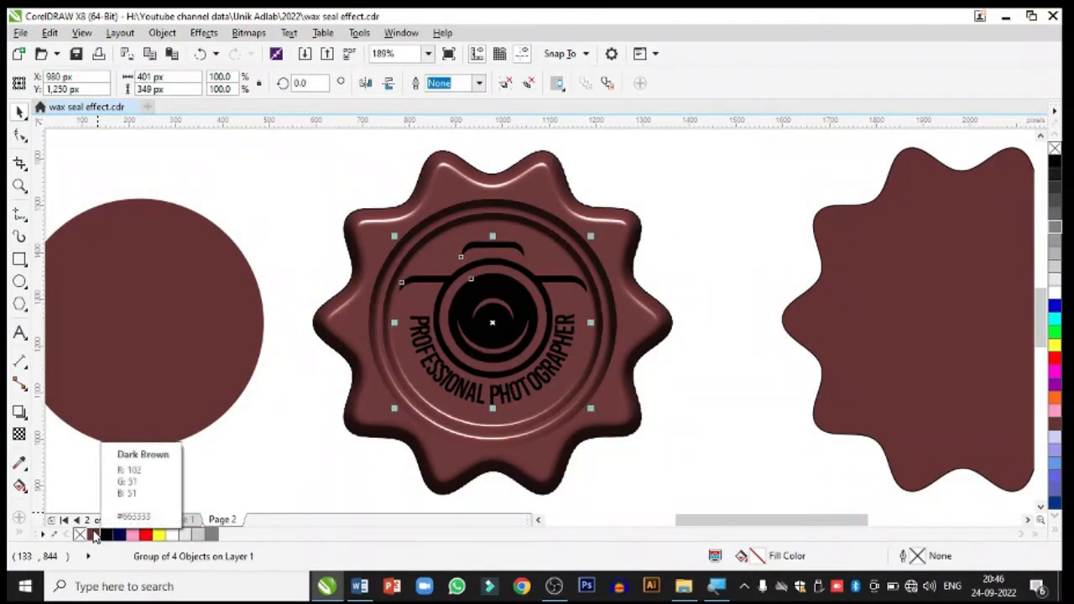
left_click(95, 534)
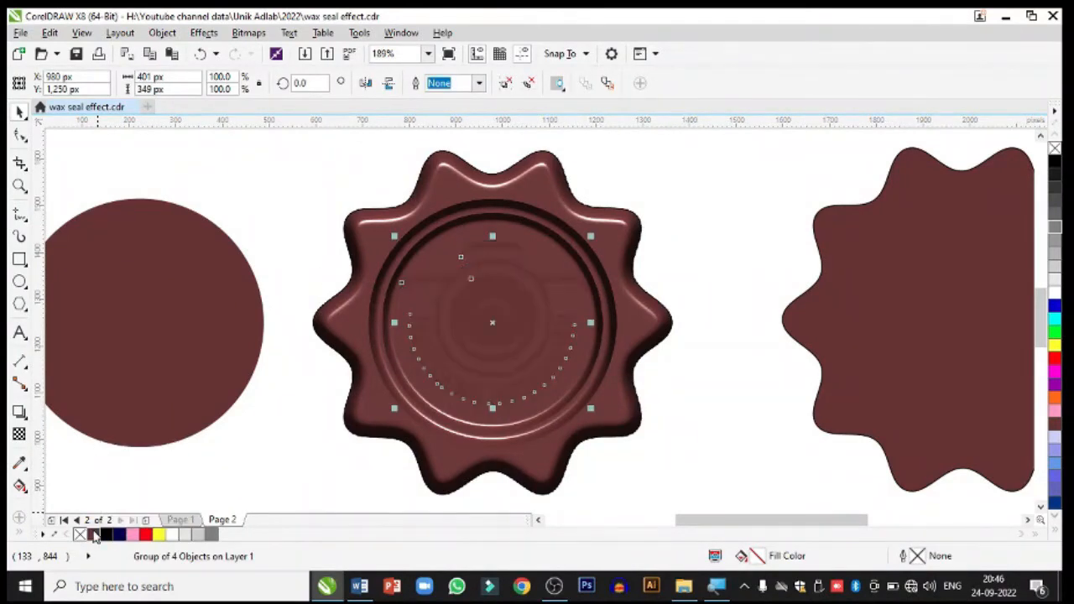
left_click(251, 38)
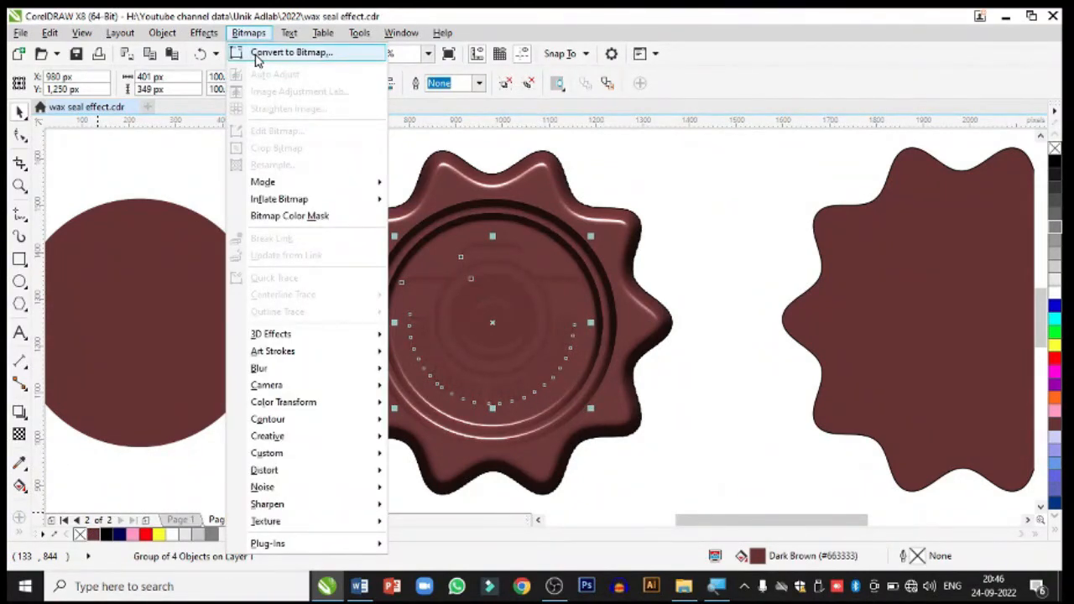
left_click(255, 53)
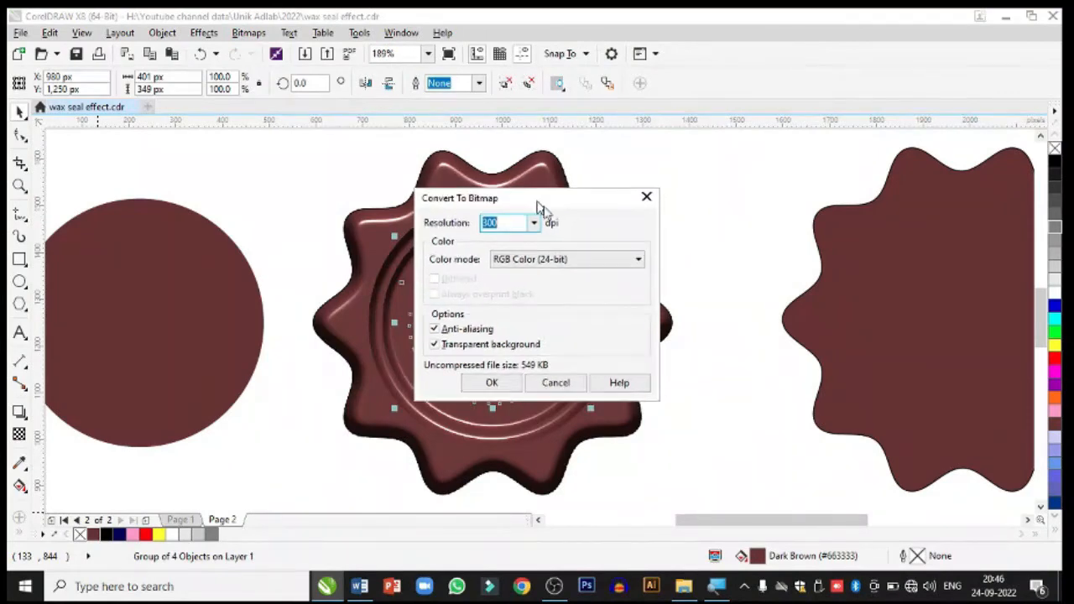
left_click_drag(539, 208, 795, 171)
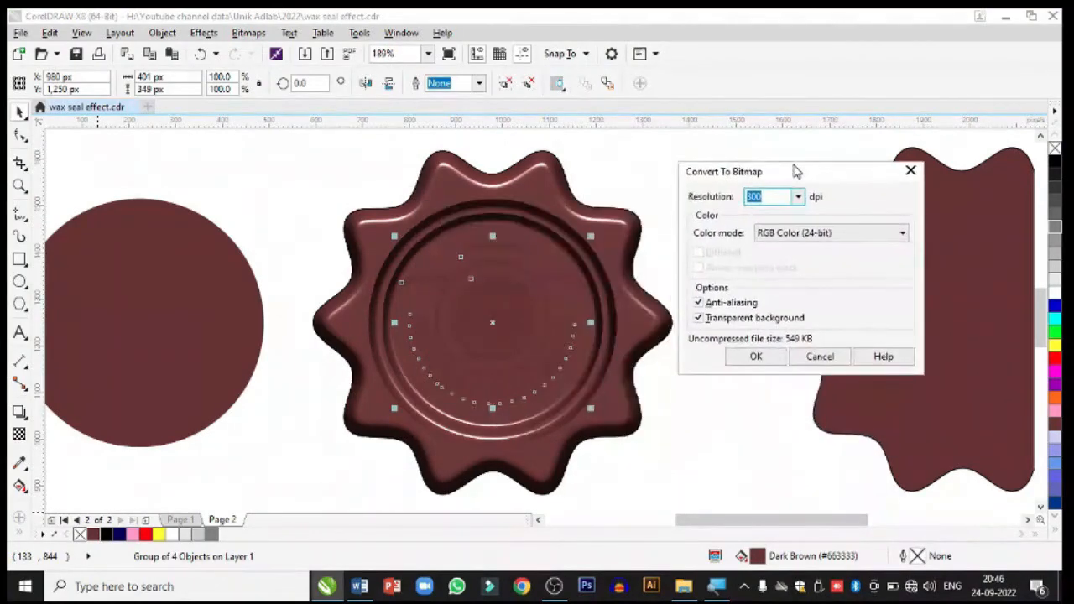
left_click(755, 357)
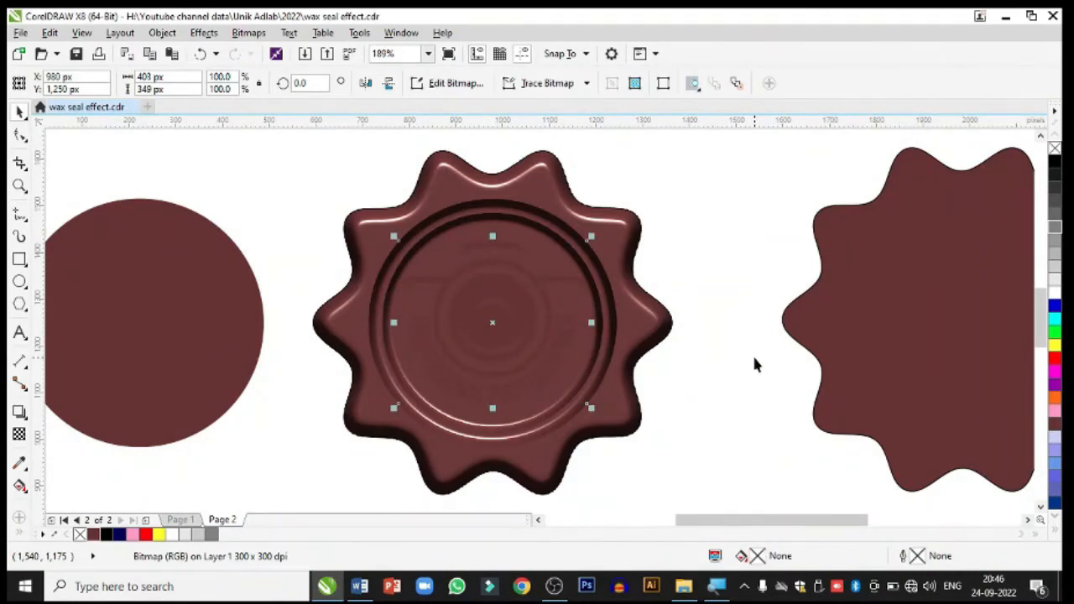
Emboss the logo bitmap with depth 7, a slightly reduced level, direction 23 and dark brown as the Other emboss color
left_click(239, 36)
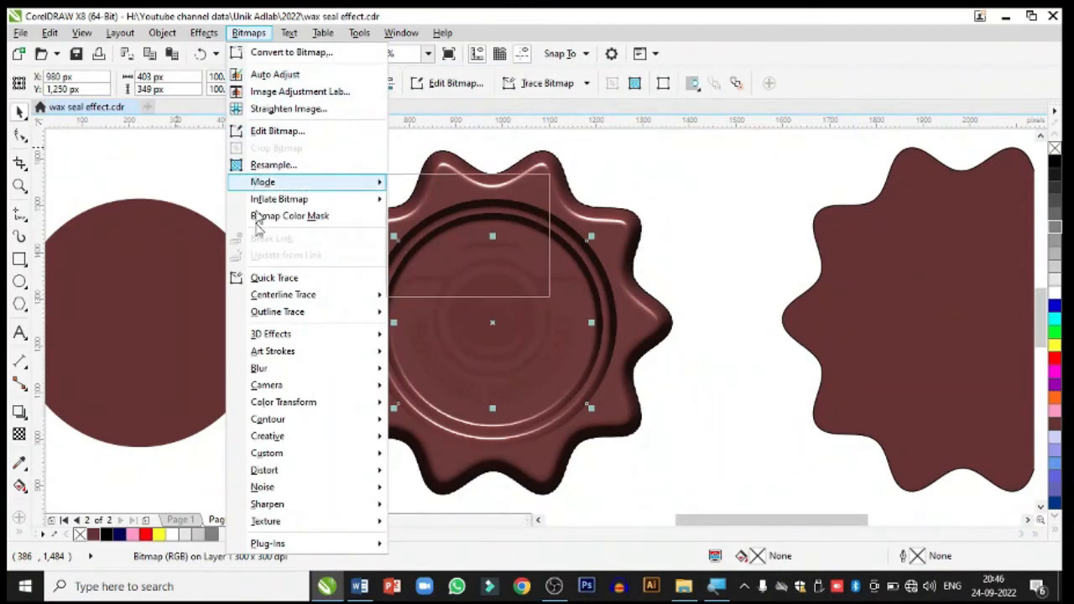
mouse_move(268, 344)
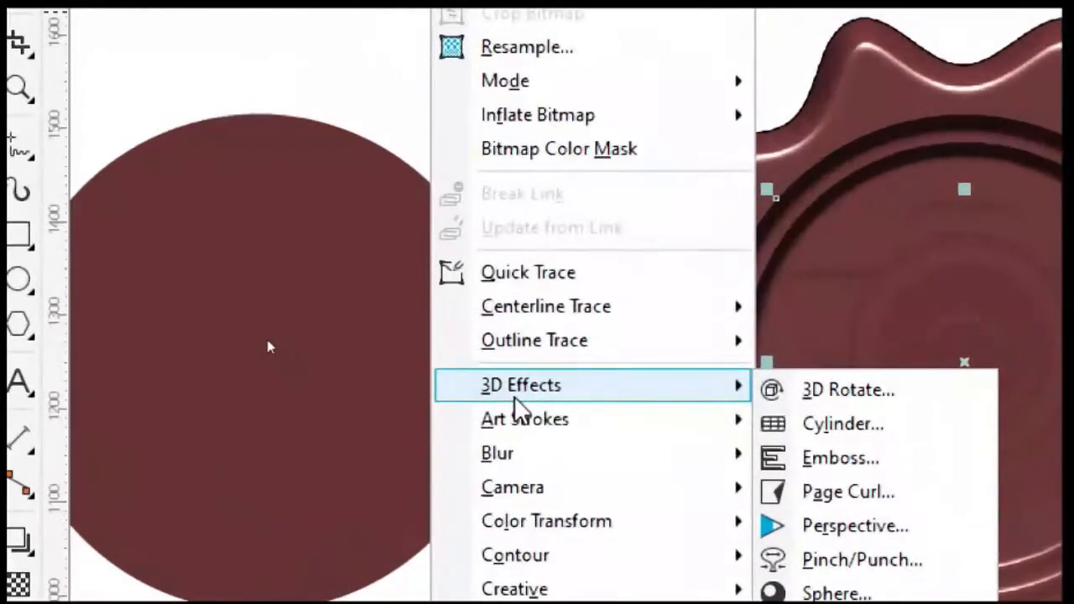
left_click(889, 469)
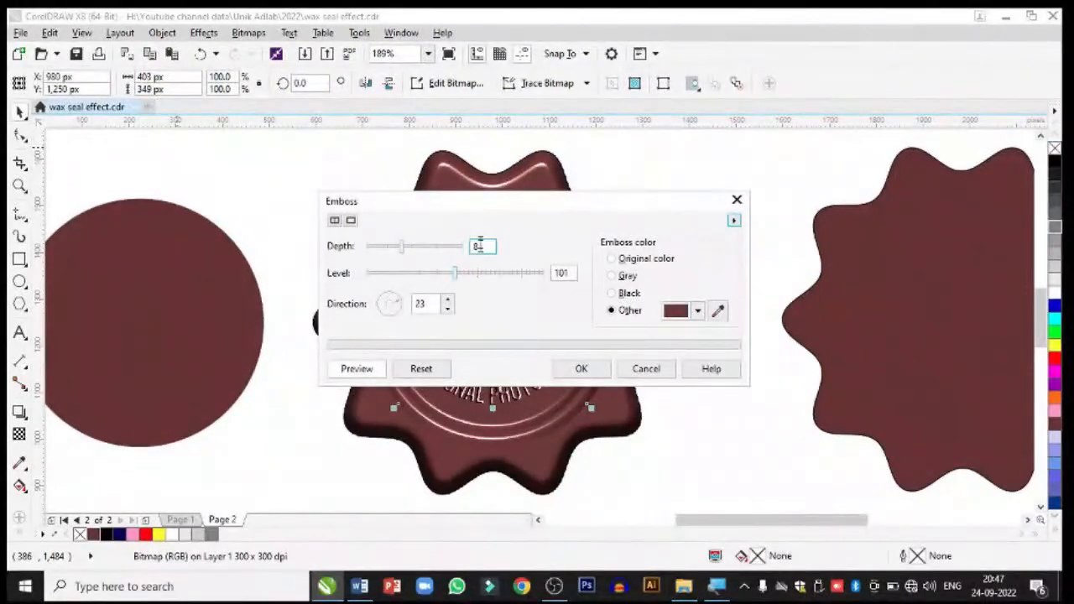
left_click_drag(474, 206, 735, 162)
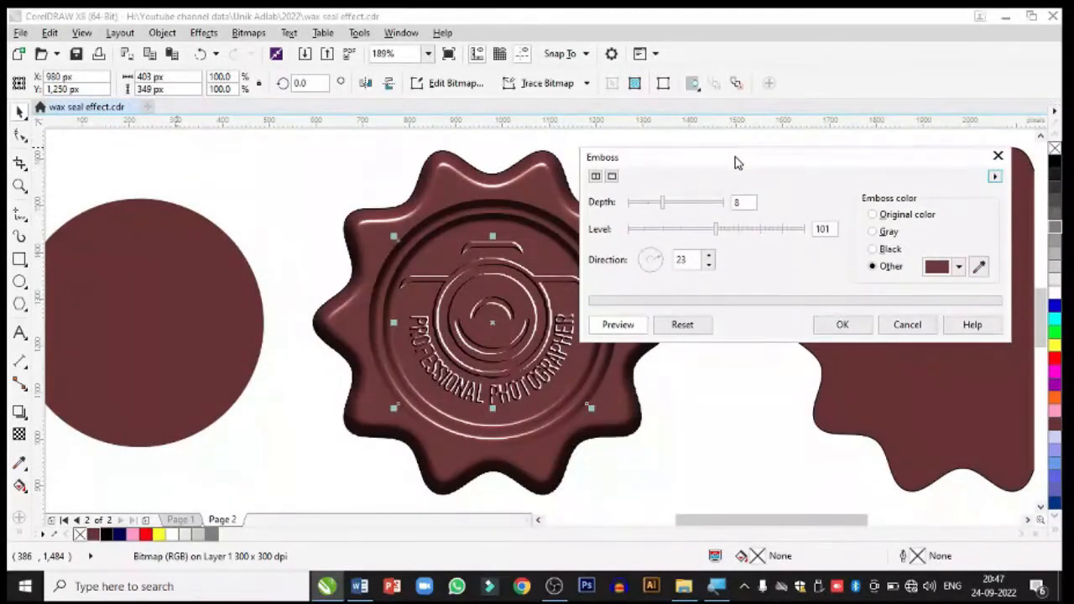
left_click_drag(662, 204, 657, 204)
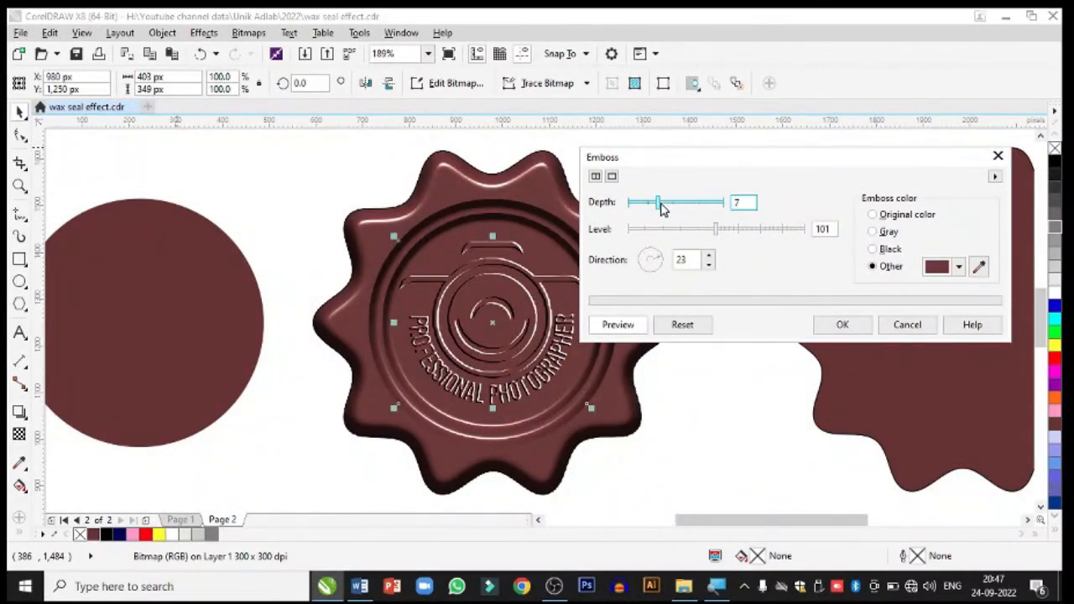
left_click_drag(714, 231, 707, 235)
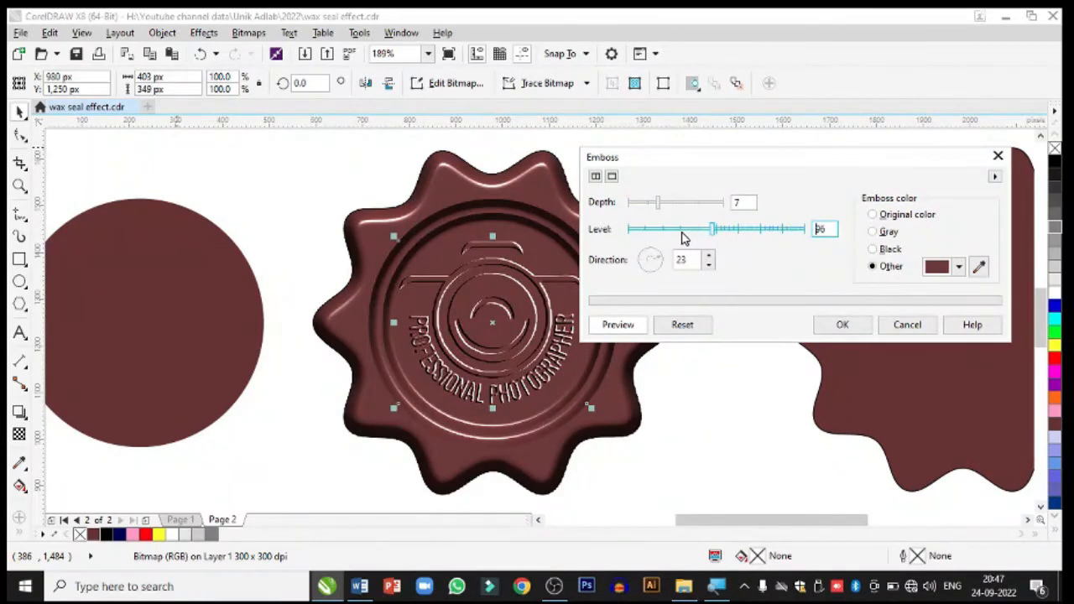
mouse_move(711, 237)
left_mouse_down()
mouse_move(688, 236)
mouse_move(709, 236)
left_mouse_up()
left_click(842, 329)
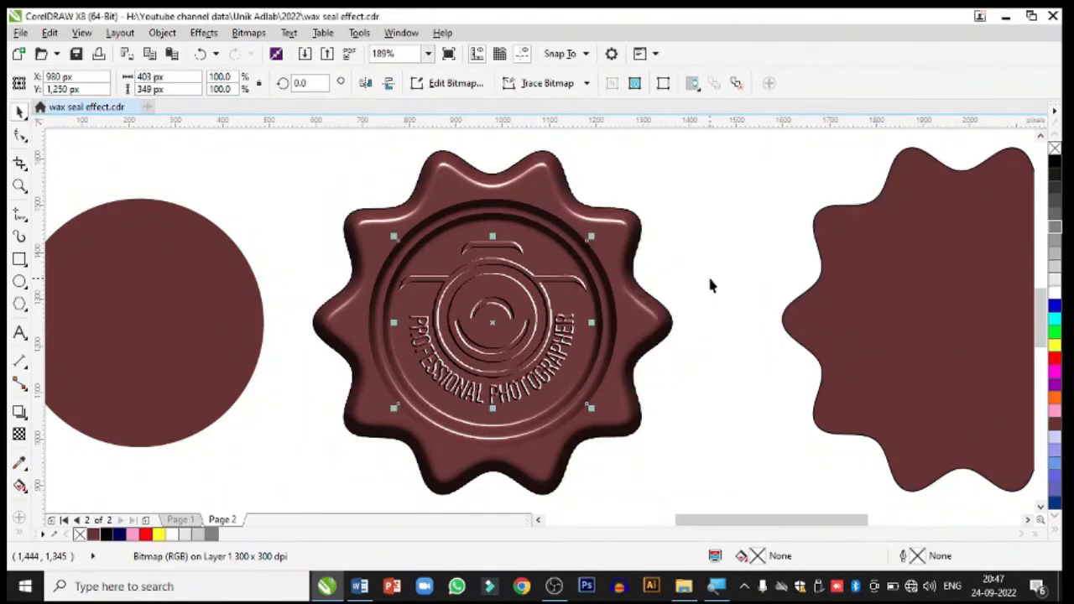
key("Escape")
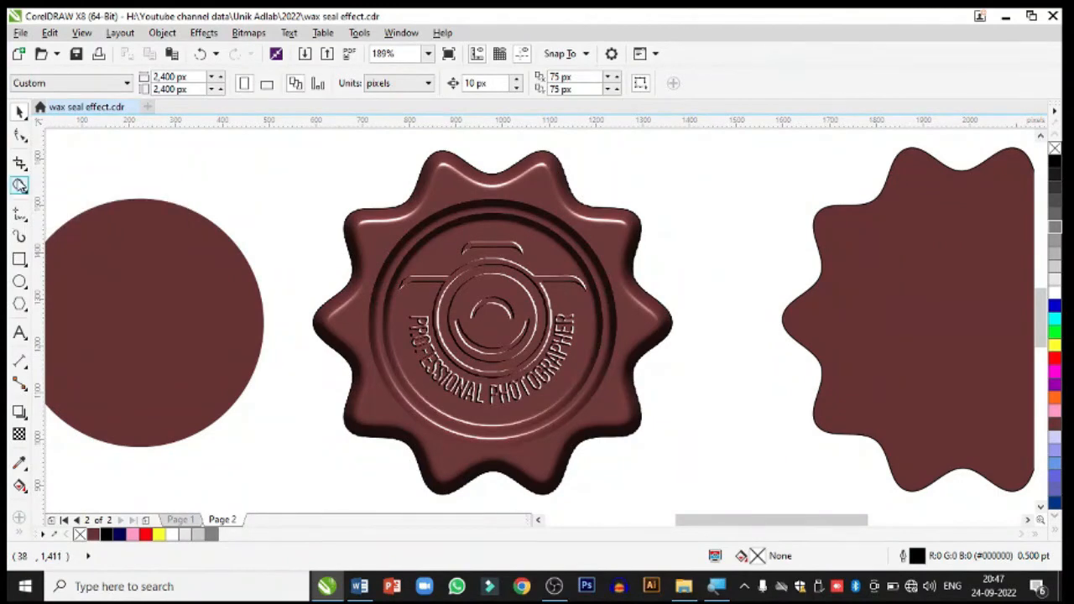
left_click(19, 185)
right_click(499, 265)
left_click_drag(207, 212, 508, 445)
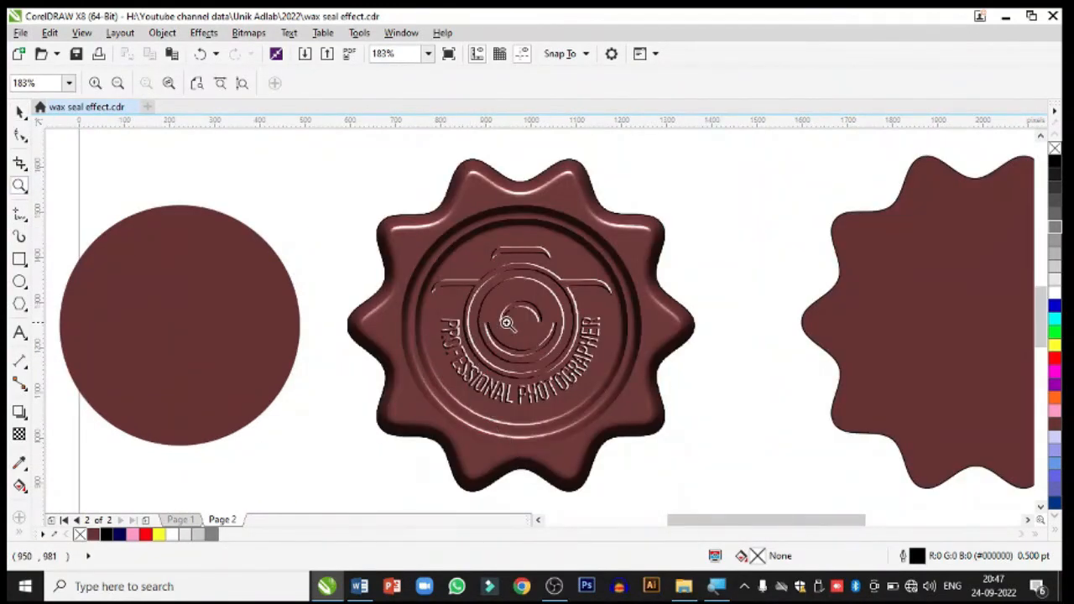
left_click_drag(331, 148, 772, 508)
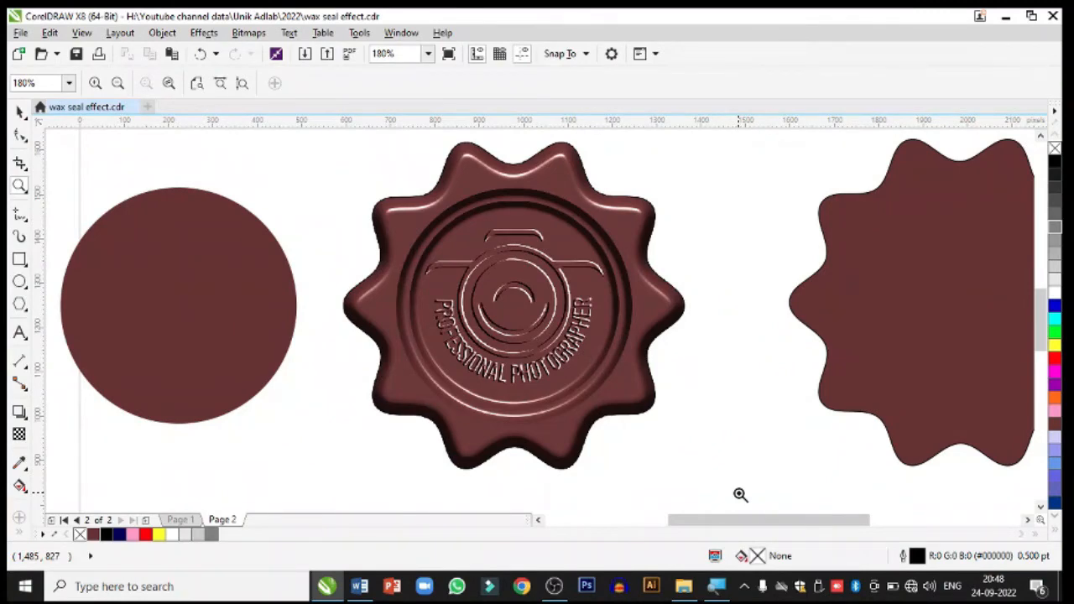
Fill the plain wavy seal shape with pink and convert it to a 300 dpi RGB bitmap
scroll(436, 307, "down", 1)
scroll(446, 261, "down", 1)
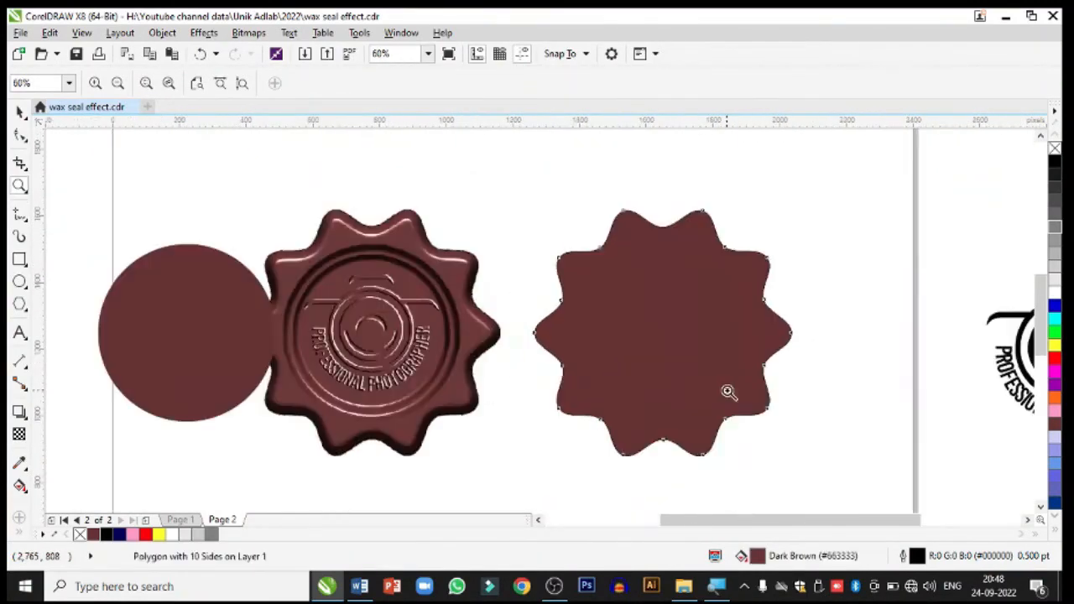
left_click(746, 330)
left_click(132, 535)
left_click(251, 34)
left_click(291, 52)
left_click(490, 382)
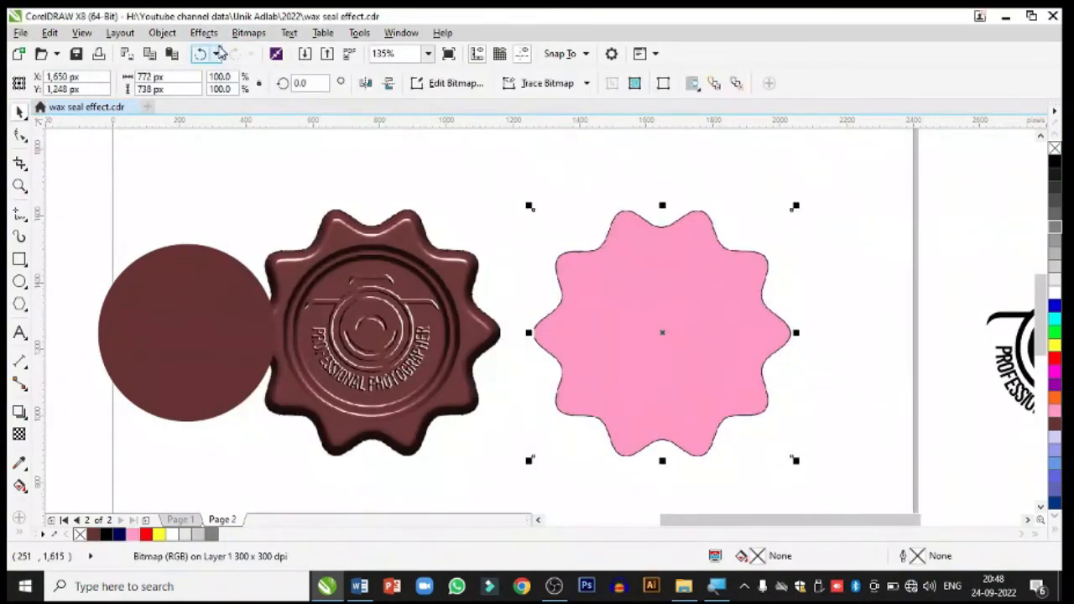
Apply the Plastic texture to the pink wavy bitmap with highlight 90, depth 98, increased smoothness and light direction 274
left_click(249, 35)
mouse_move(281, 521)
left_click(426, 525)
left_click(357, 371)
left_click_drag(553, 196, 362, 135)
left_click_drag(435, 211, 506, 212)
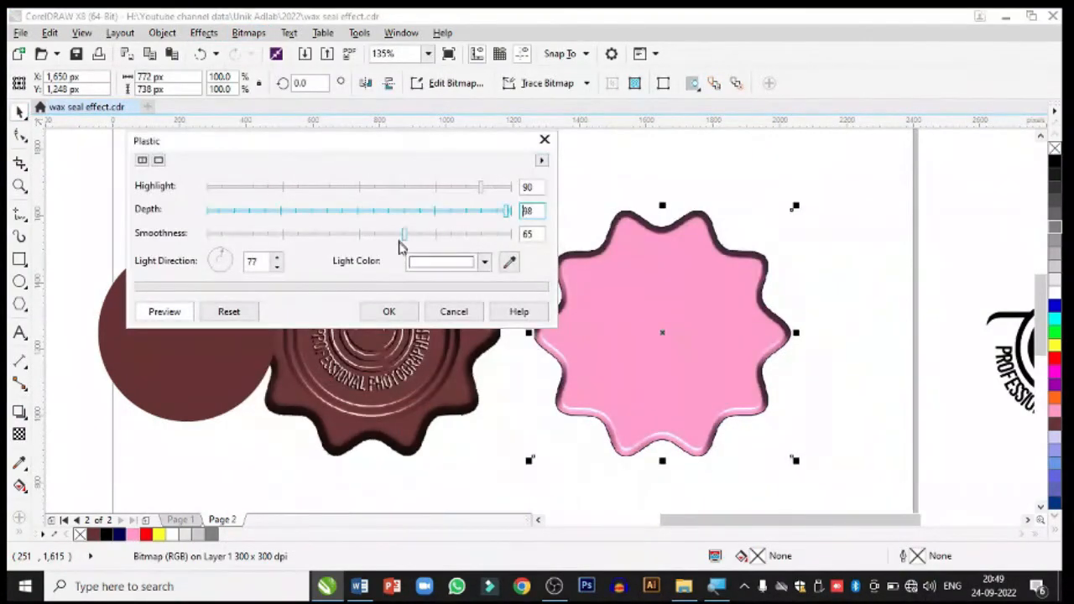
left_click_drag(405, 236, 466, 236)
mouse_move(231, 258)
left_mouse_down()
mouse_move(211, 250)
mouse_move(228, 267)
mouse_move(223, 277)
left_mouse_up()
left_click(388, 311)
Copy the dark brown circle onto the centre of the pink seal, fill it with pink and convert it to a 300 dpi RGB bitmap
left_click_drag(143, 328, 618, 330)
right_click(618, 330)
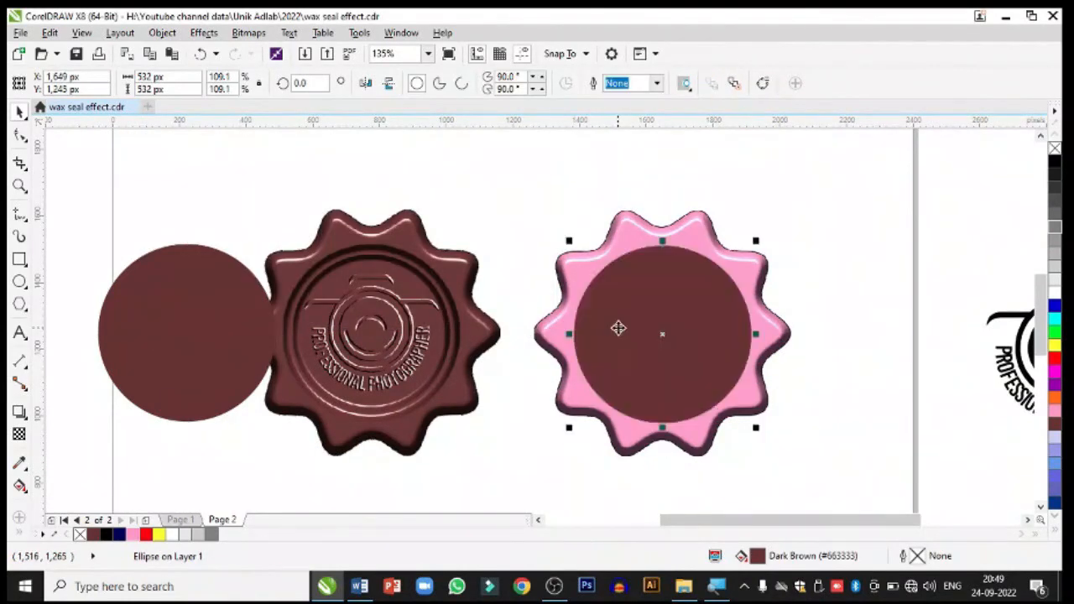
left_click(132, 534)
left_click(249, 34)
left_click(291, 52)
left_click(489, 377)
Apply the Plastic texture to the pink circle bitmap with highlight 90, depth 68, smoothness 60 and light direction 274
left_click(250, 34)
mouse_move(269, 515)
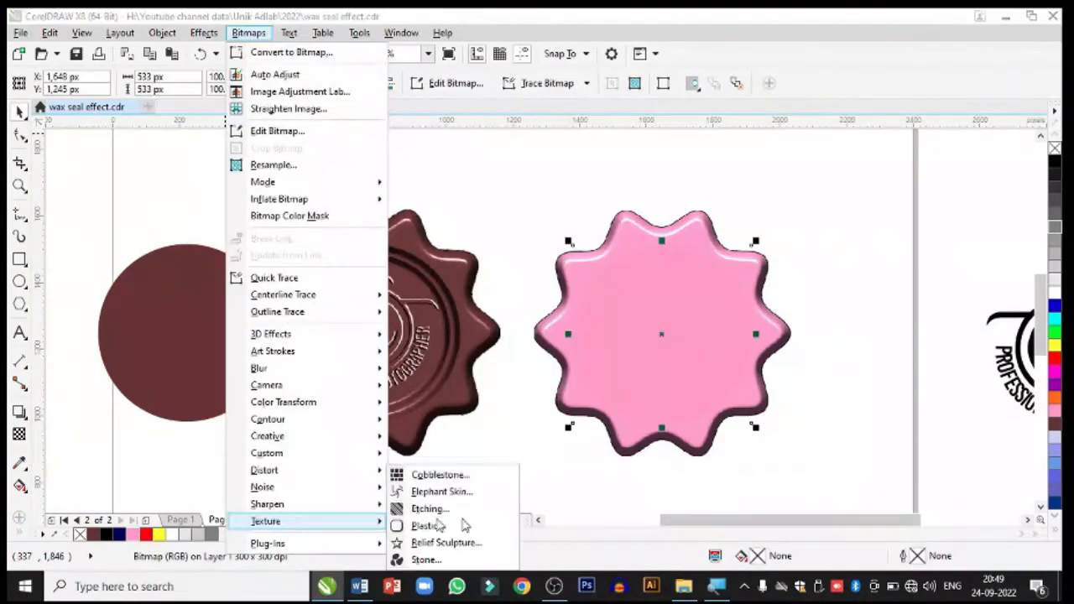
left_click(431, 523)
left_click_drag(472, 229, 378, 230)
left_click_drag(431, 253, 358, 255)
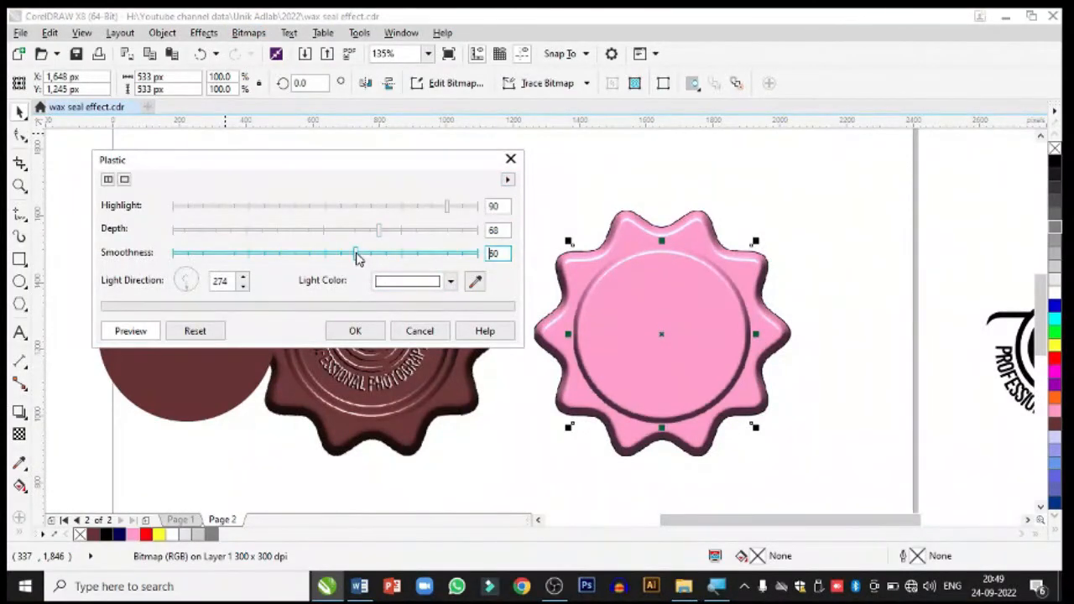
left_click(354, 331)
Create a slightly smaller concentric copy of the textured pink circle to form an inner ring
left_click_drag(756, 428, 745, 417)
right_click(745, 417)
left_click(782, 395)
Copy the black photographer logo onto the pink seal, scale it to about 391 by 340 px and centre it in the inner circle
left_click_drag(1015, 346, 618, 322)
right_click(619, 322)
left_click_drag(754, 252, 740, 264)
left_click_drag(669, 326, 662, 337)
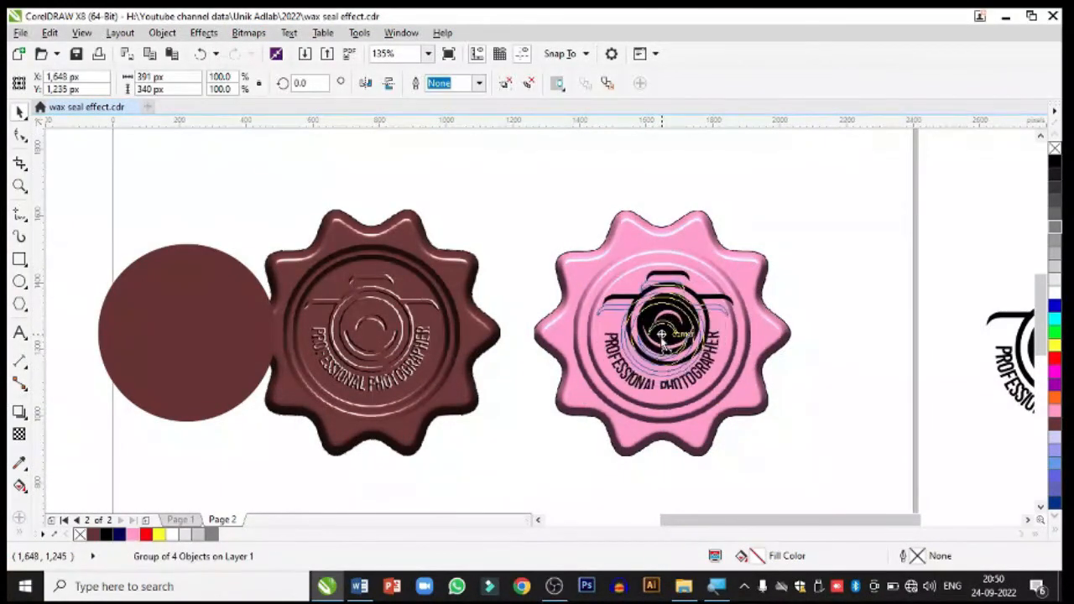
Fill the logo copy on the pink seal with pink and convert it to a 300 dpi RGB bitmap
left_click(133, 535)
left_click(249, 33)
left_click(291, 52)
left_click(489, 377)
Emboss the pink logo bitmap with depth 7, level 90, direction 23 and Original color as the emboss color
left_click(249, 33)
left_click(420, 367)
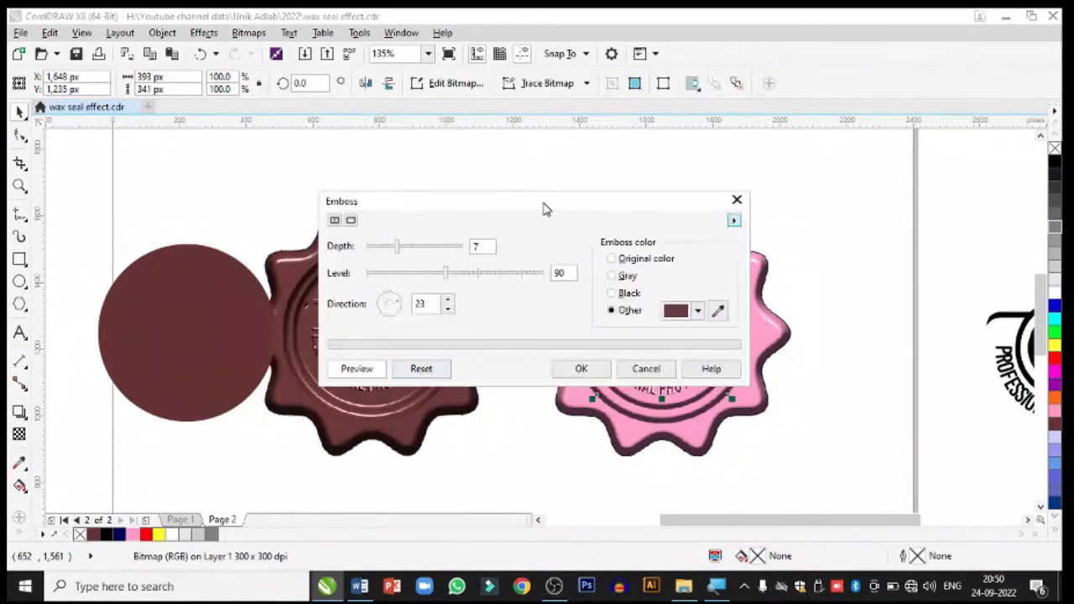
left_click_drag(544, 209, 319, 189)
left_click(387, 243)
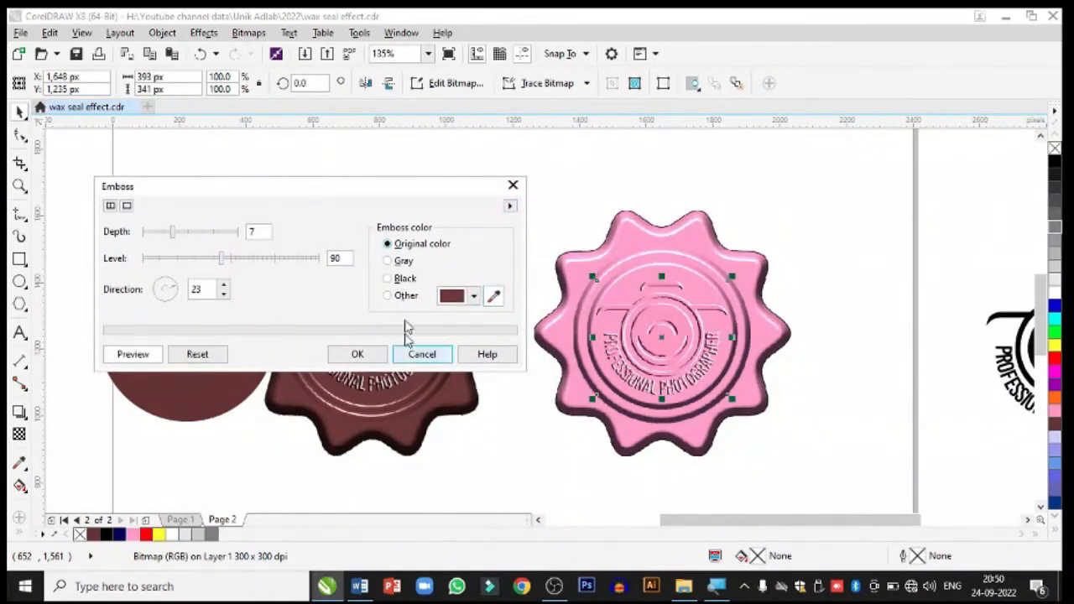
left_click(368, 356)
Move the spare dark brown circle clear of the brown seal so both finished seals can be compared
left_click(220, 352)
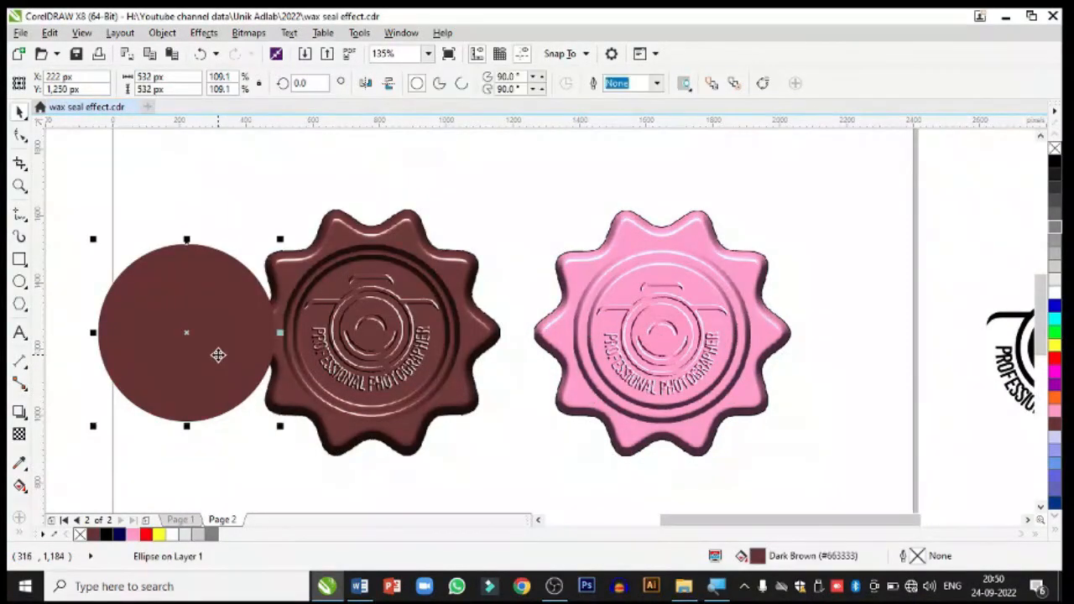
left_click_drag(219, 352, 125, 314)
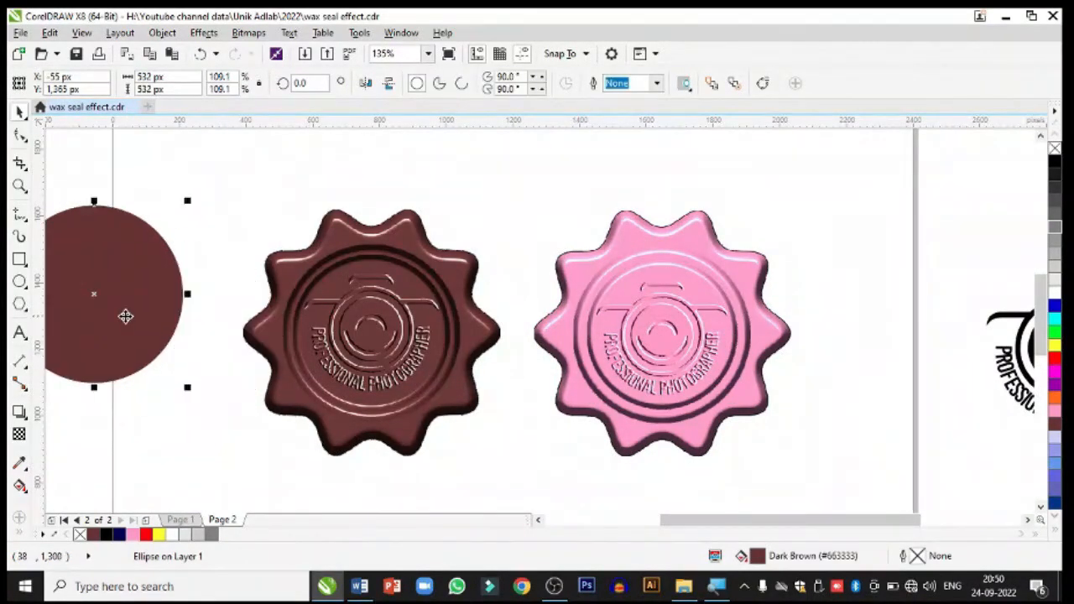
left_click(20, 185)
left_click_drag(239, 199, 823, 467)
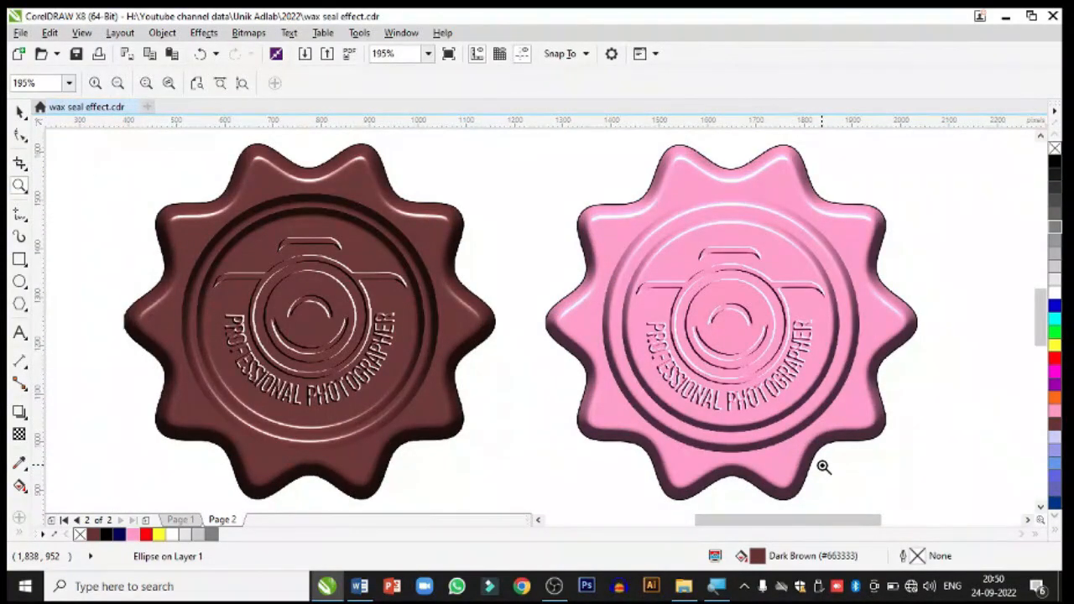